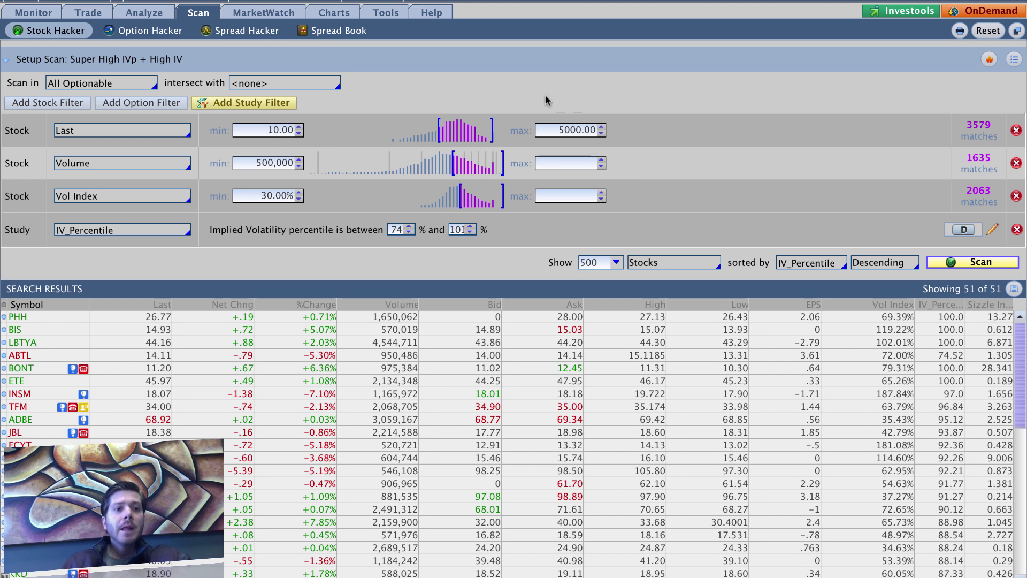
# Create a new scan query from the Scan in dropdown.
pyautogui.click(146, 84)
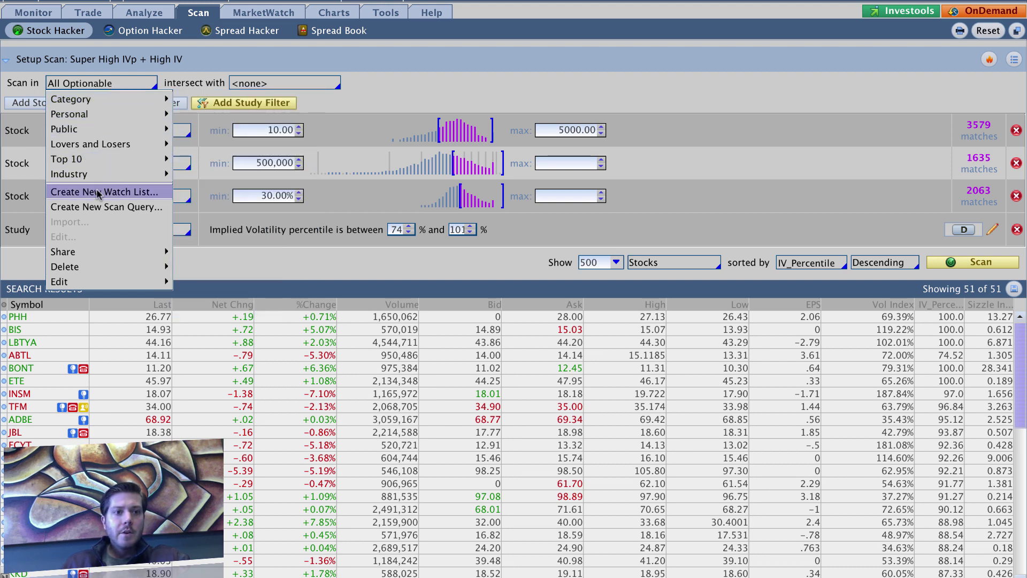
pyautogui.click(96, 207)
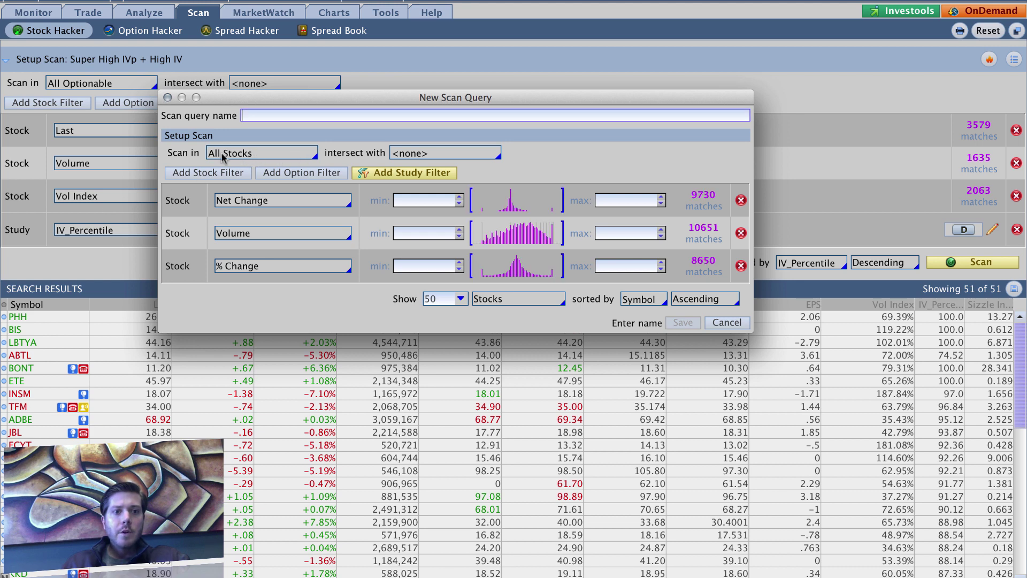
# Set the new scan to cover the All Optionable category.
pyautogui.click(275, 156)
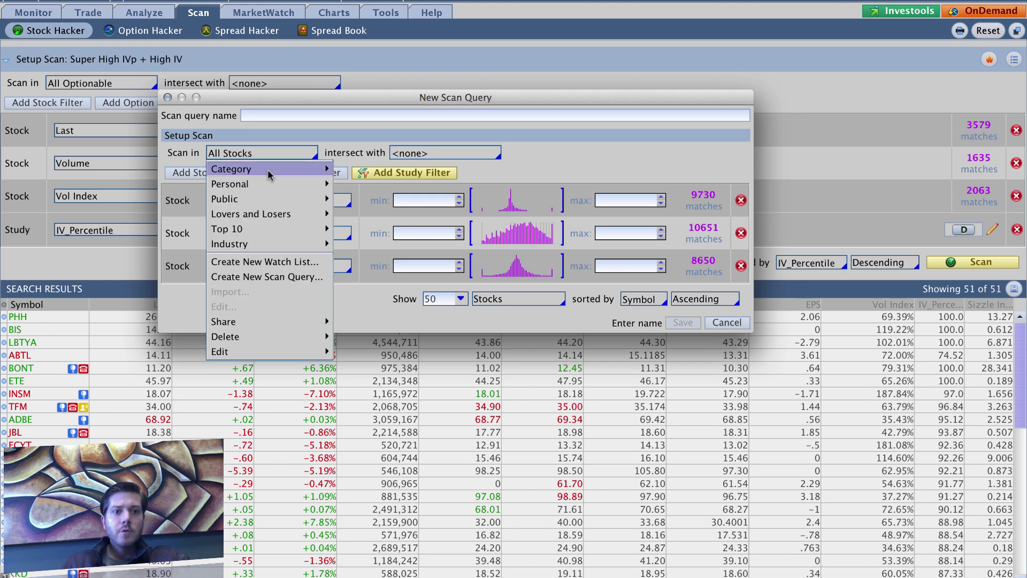
pyautogui.moveTo(267, 169)
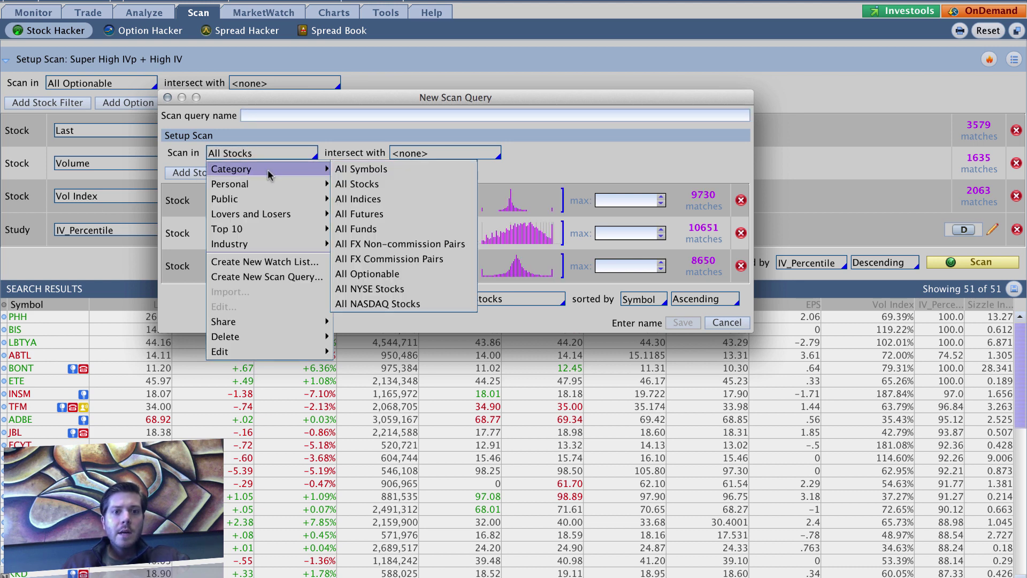
pyautogui.click(378, 273)
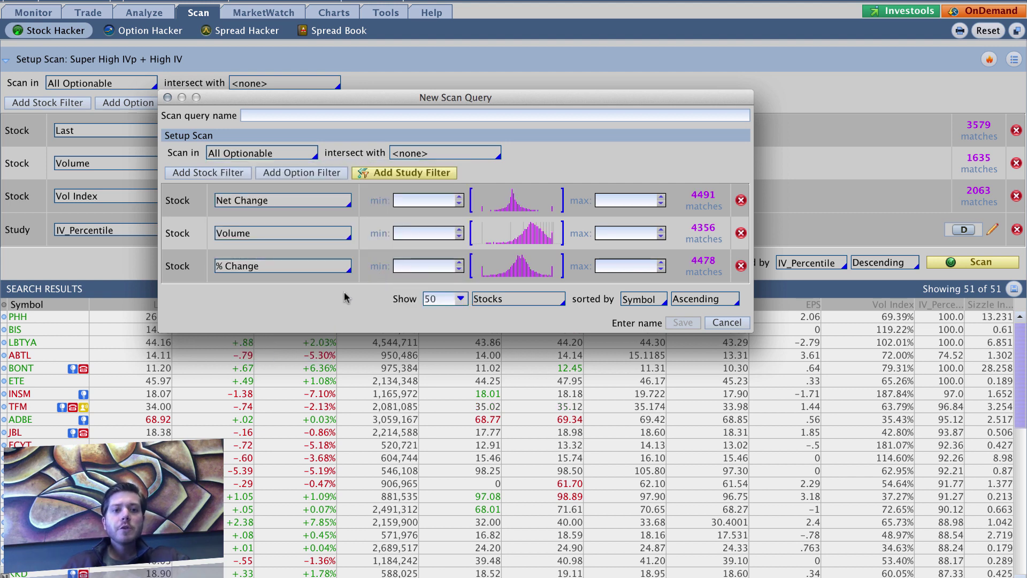
# Change the first filter to Last with minimum 10 and maximum 5000.
pyautogui.click(340, 203)
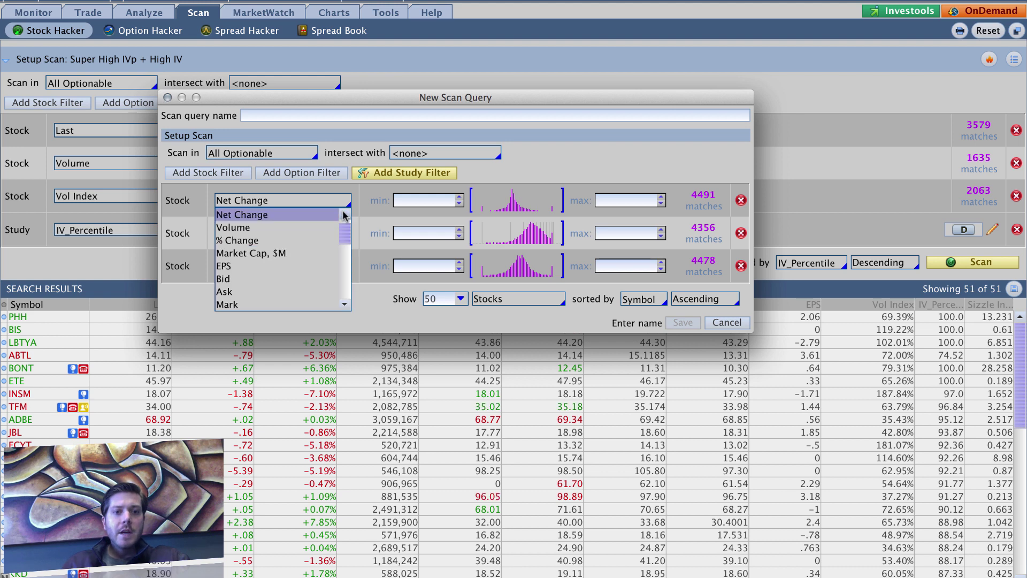
pyautogui.click(337, 214)
pyautogui.click(416, 203)
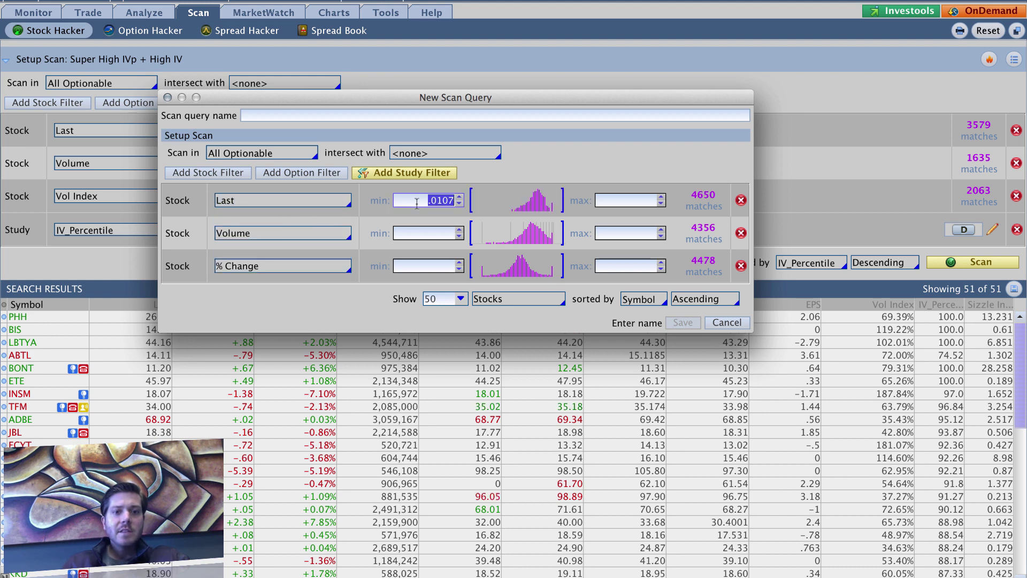
pyautogui.write('10')
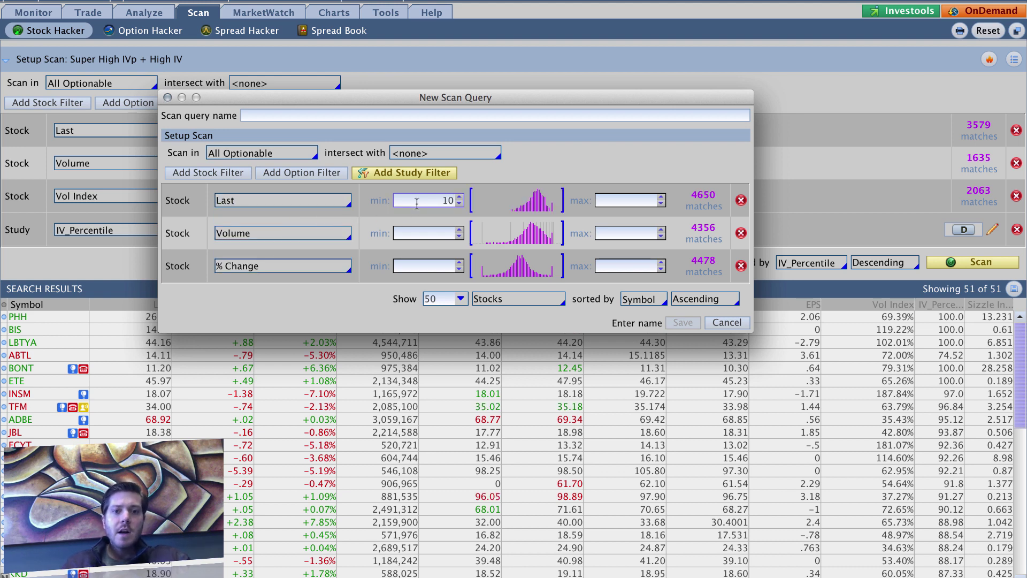
pyautogui.click(614, 201)
pyautogui.write('5000')
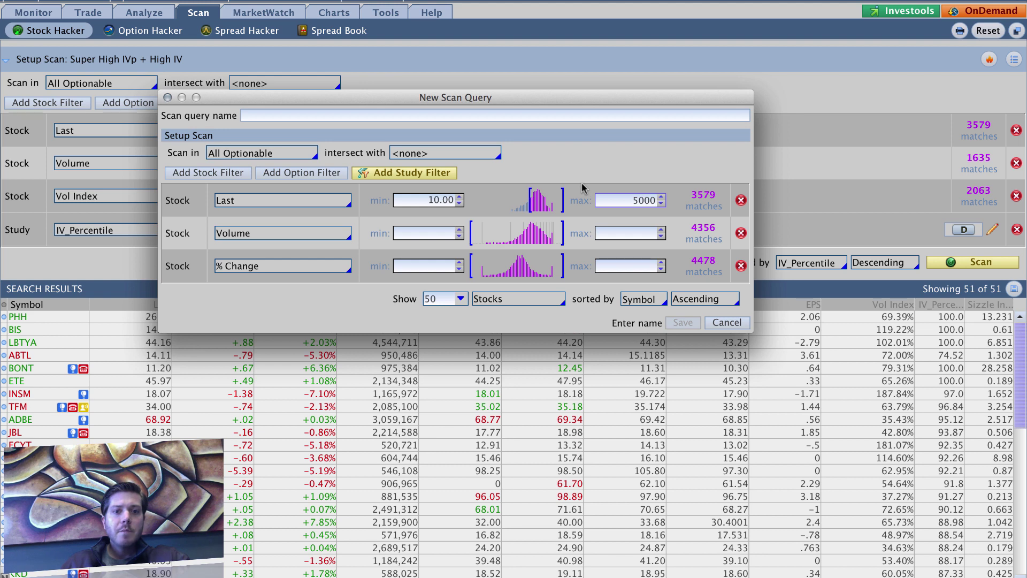
# Set the Volume filter minimum to 150000.
pyautogui.click(424, 233)
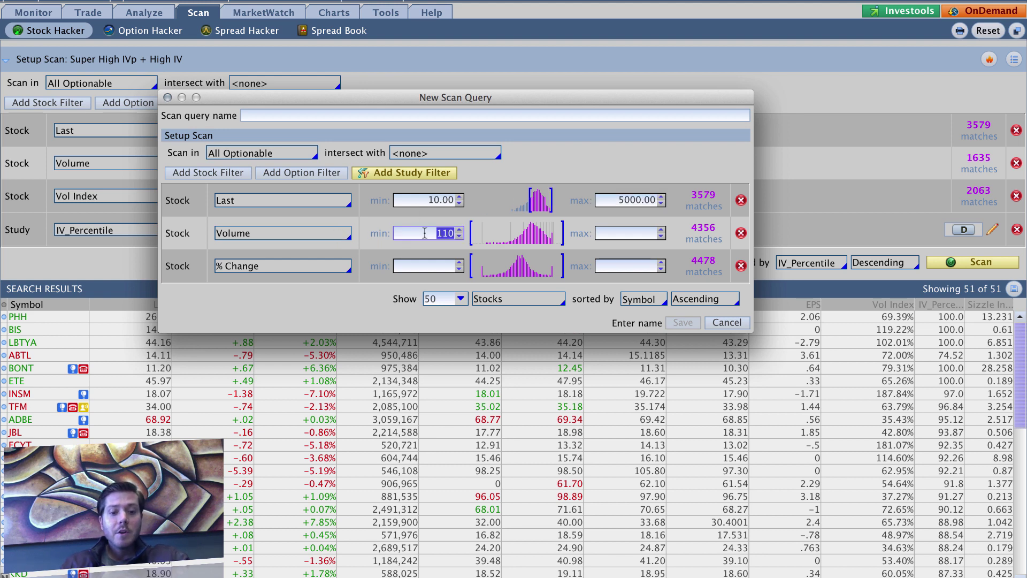
pyautogui.write('1500')
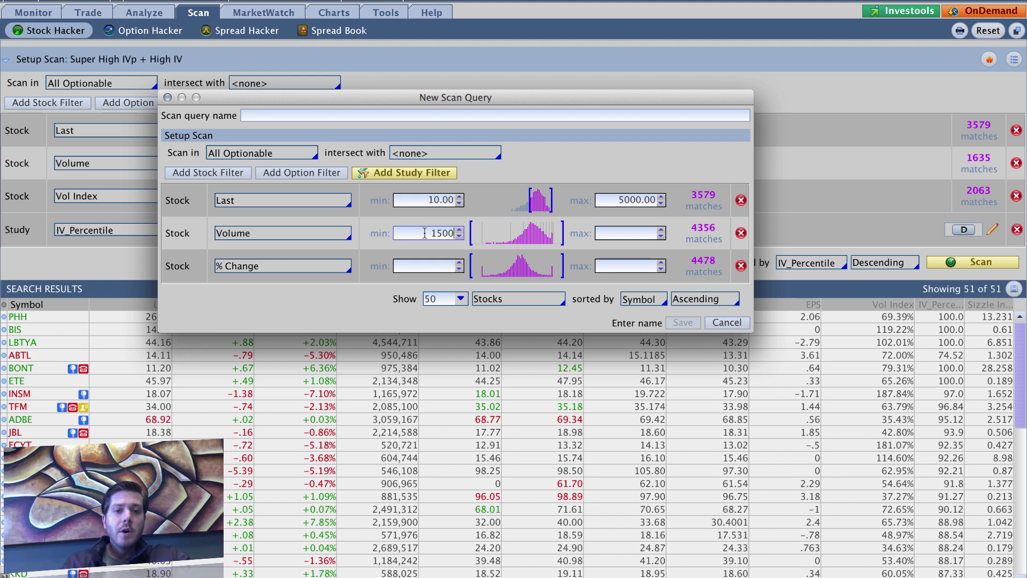
pyautogui.write('00')
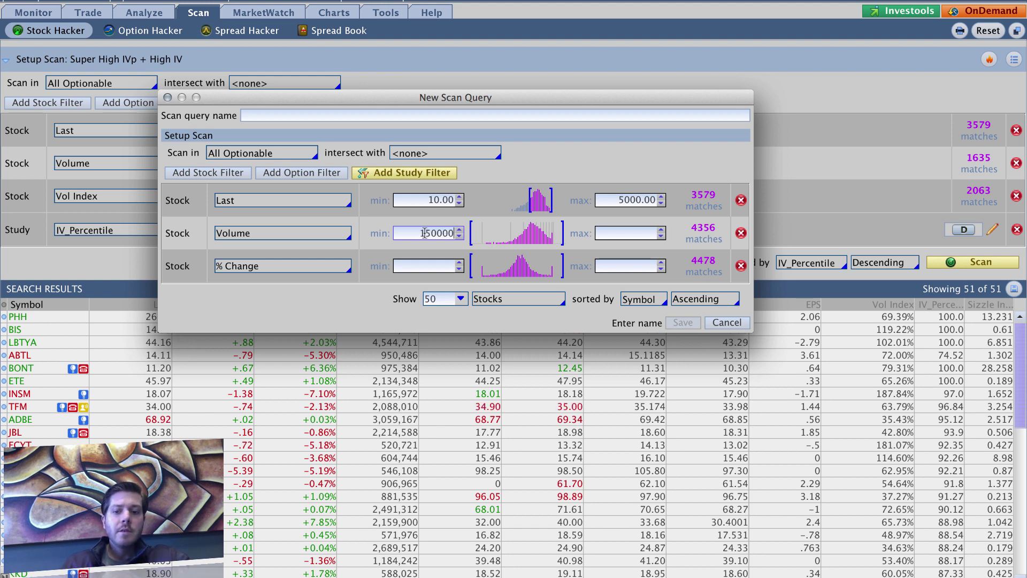
pyautogui.press('Return')
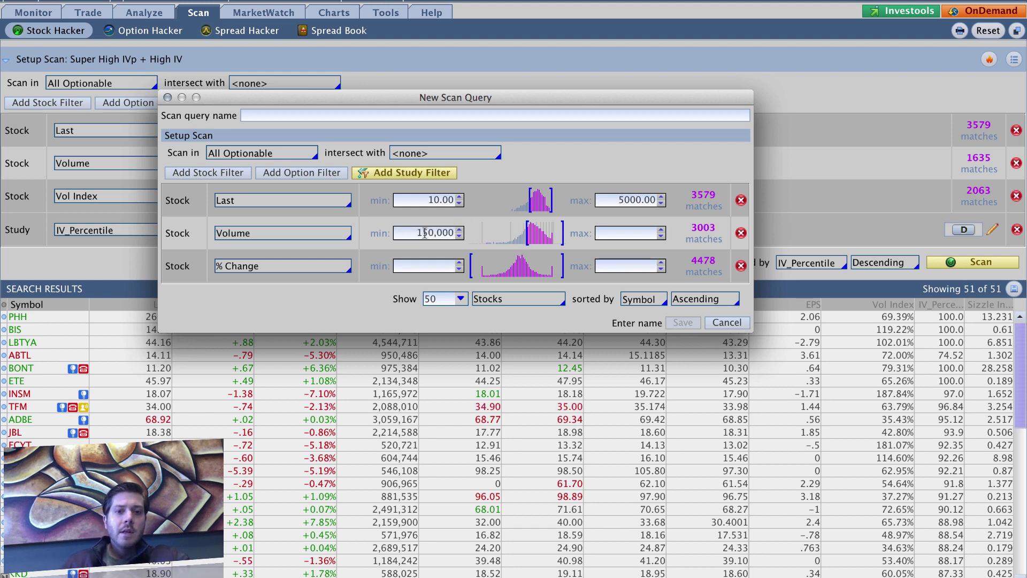
# Change the third filter to Vol Index with a minimum of 90.
pyautogui.click(334, 270)
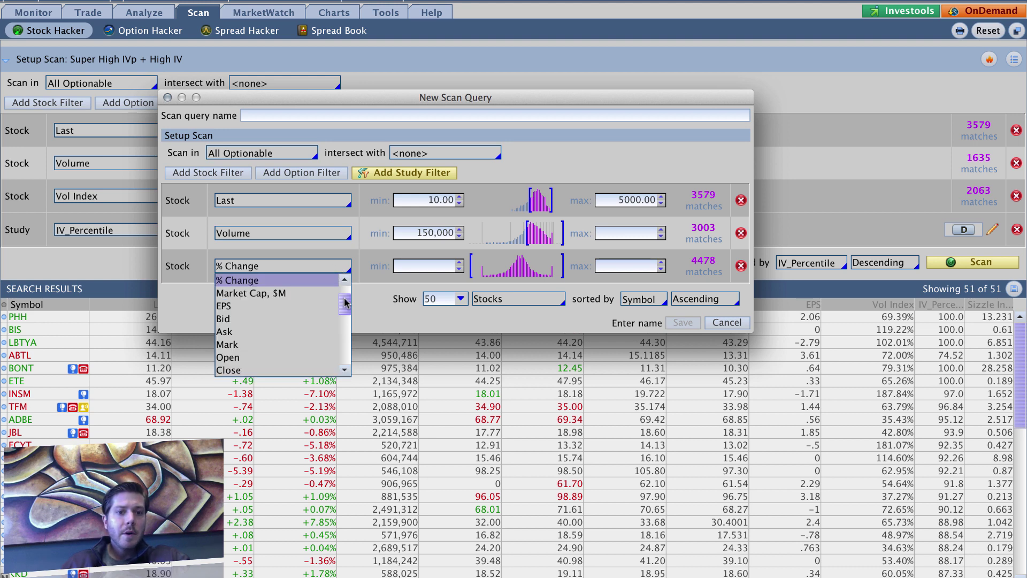
pyautogui.moveTo(345, 303); pyautogui.dragTo(345, 337)
pyautogui.click(296, 336)
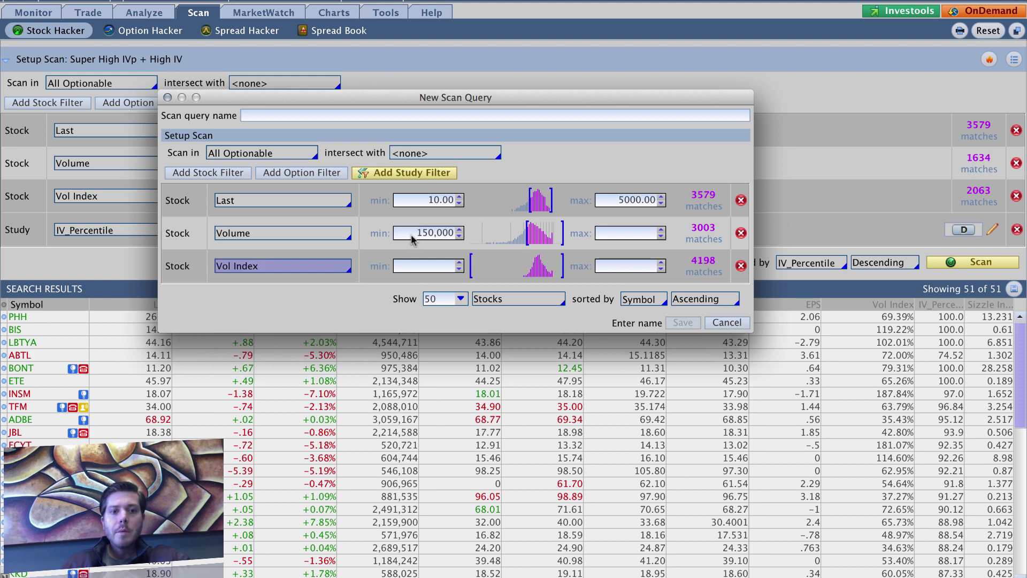
pyautogui.click(415, 265)
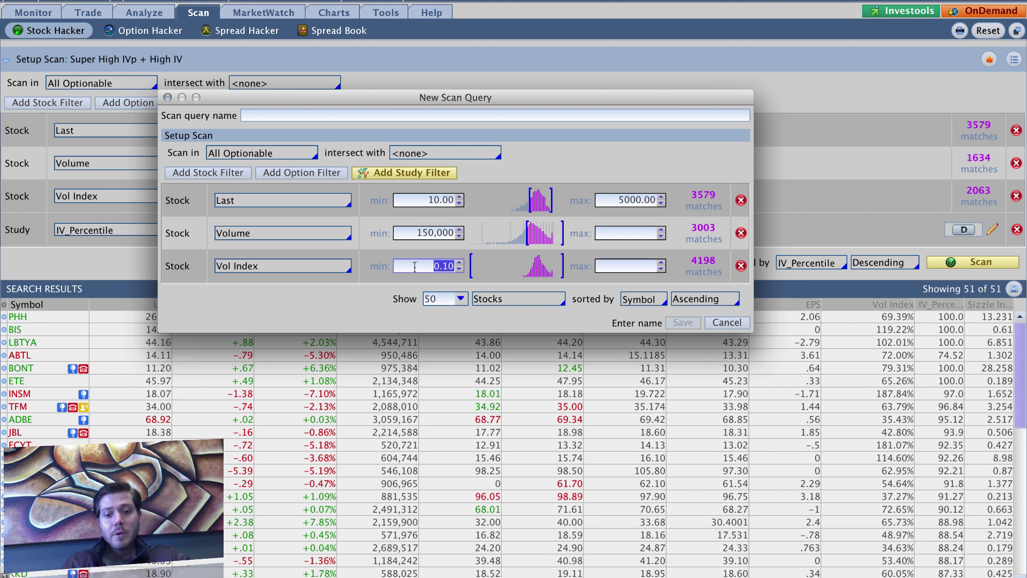
pyautogui.write('90')
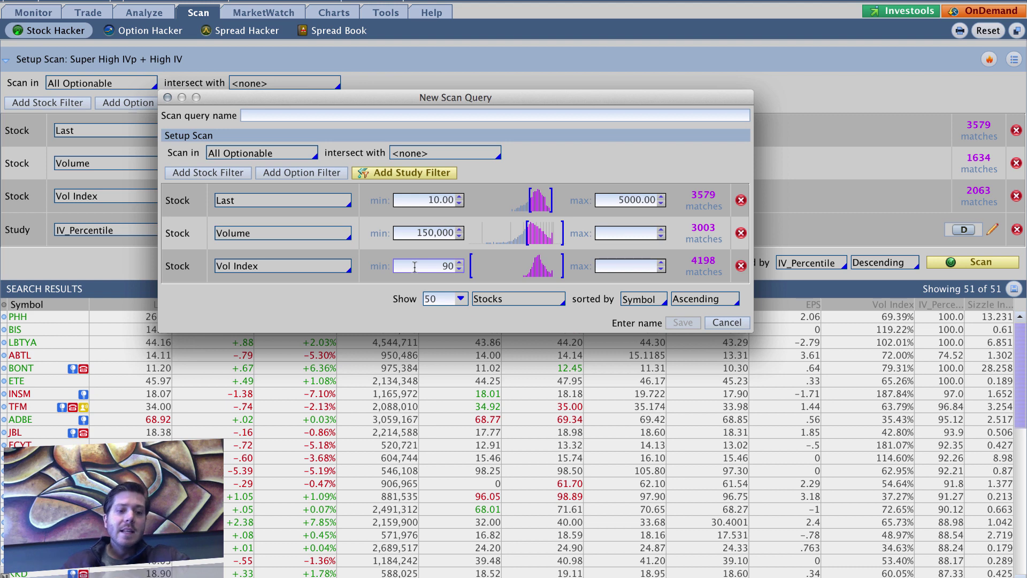
pyautogui.press('Return')
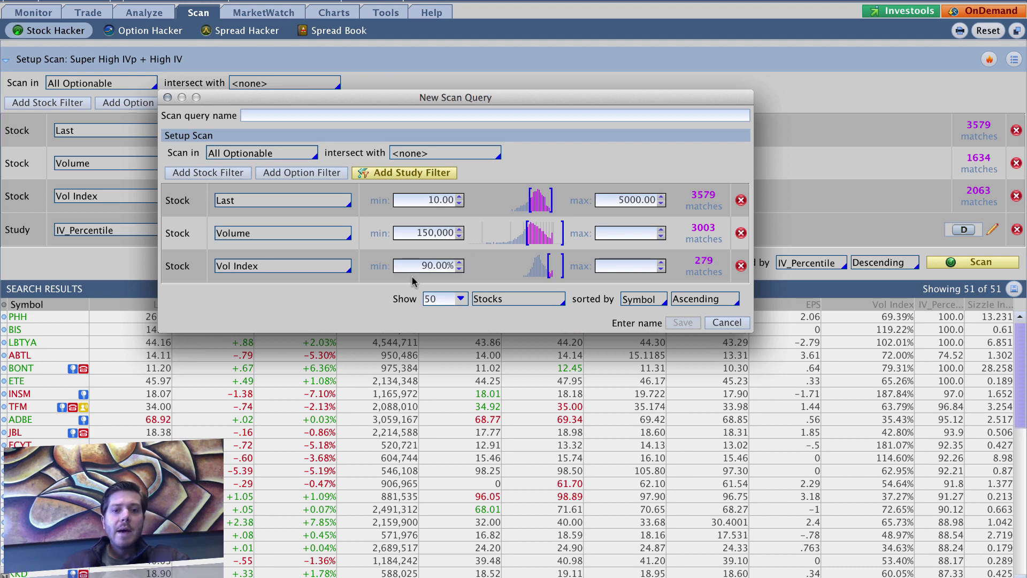
# Add an IV_Percentile study filter to the new scan.
pyautogui.click(382, 171)
pyautogui.click(338, 300)
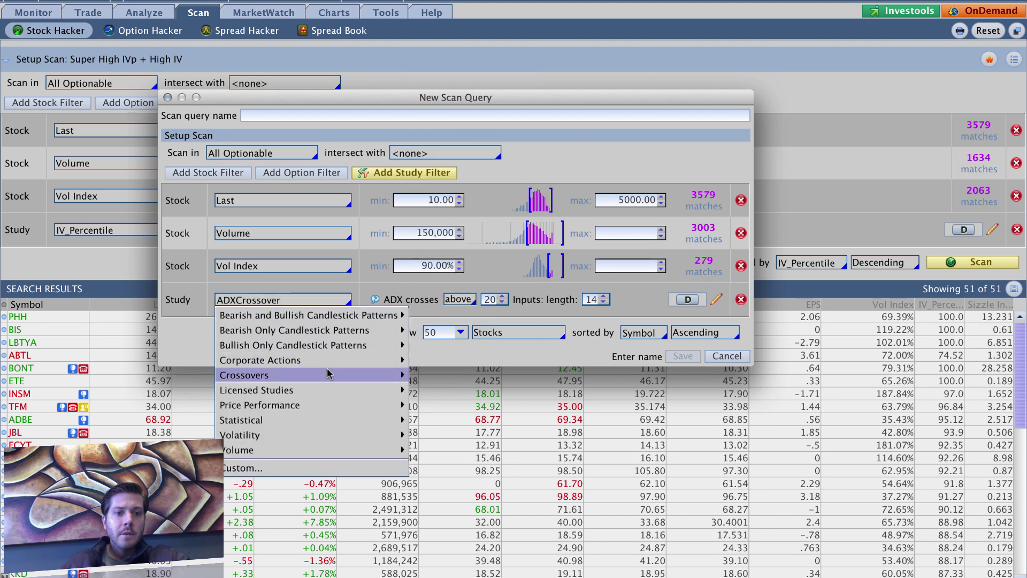
pyautogui.moveTo(325, 381)
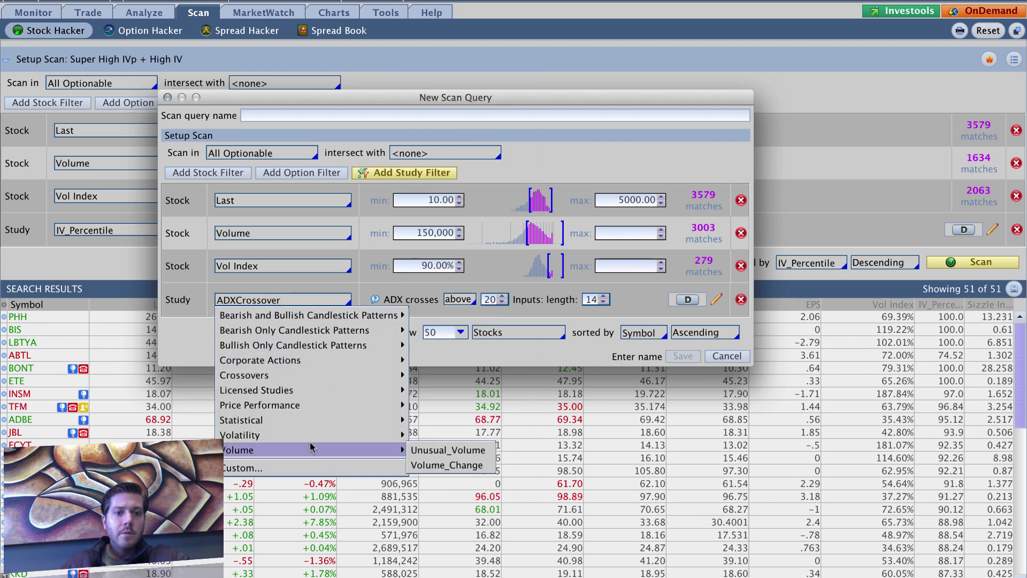
pyautogui.moveTo(309, 438)
pyautogui.click(449, 480)
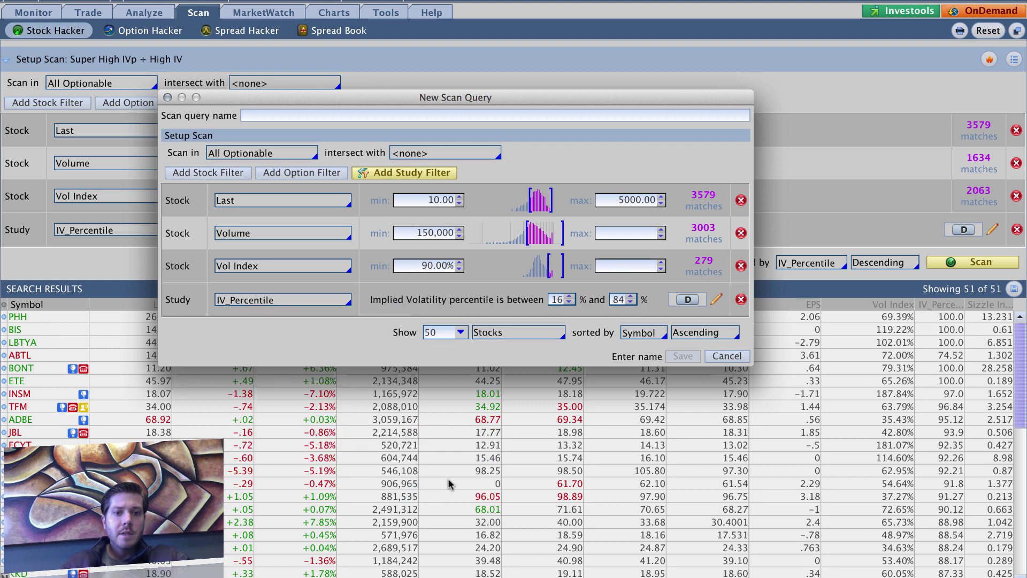
# Set the IV_Percentile bounds to a minimum of 79 and a maximum of 101.
pyautogui.doubleClick(555, 299)
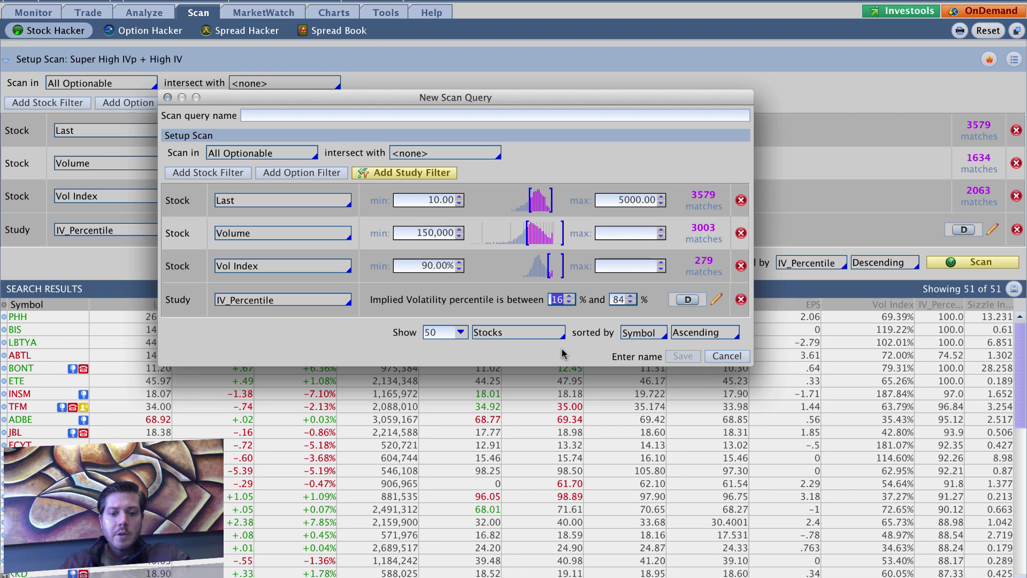
pyautogui.write('79')
pyautogui.press('BackSpace')
pyautogui.press('BackSpace')
pyautogui.write('84')
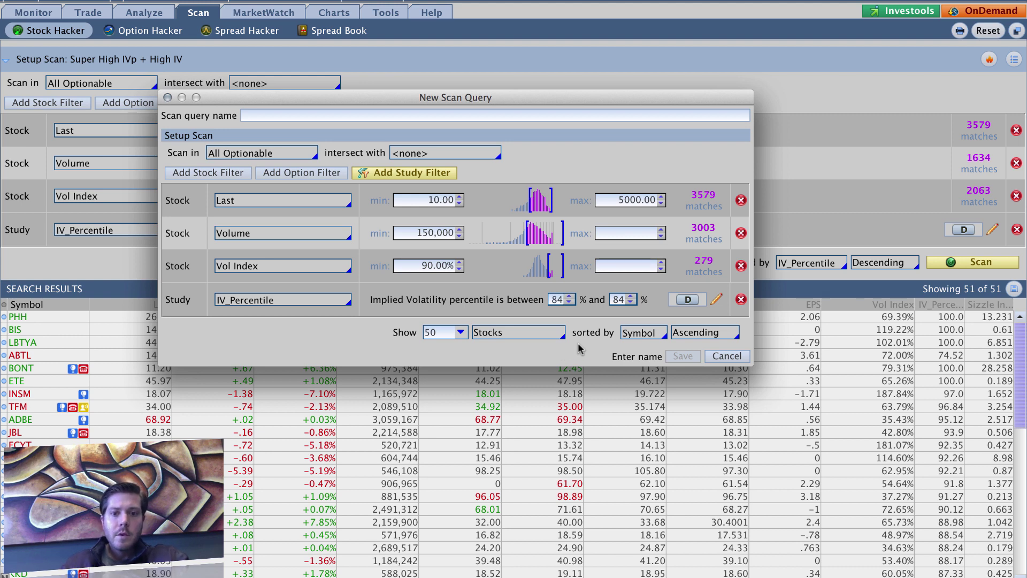
pyautogui.doubleClick(618, 299)
pyautogui.write('101')
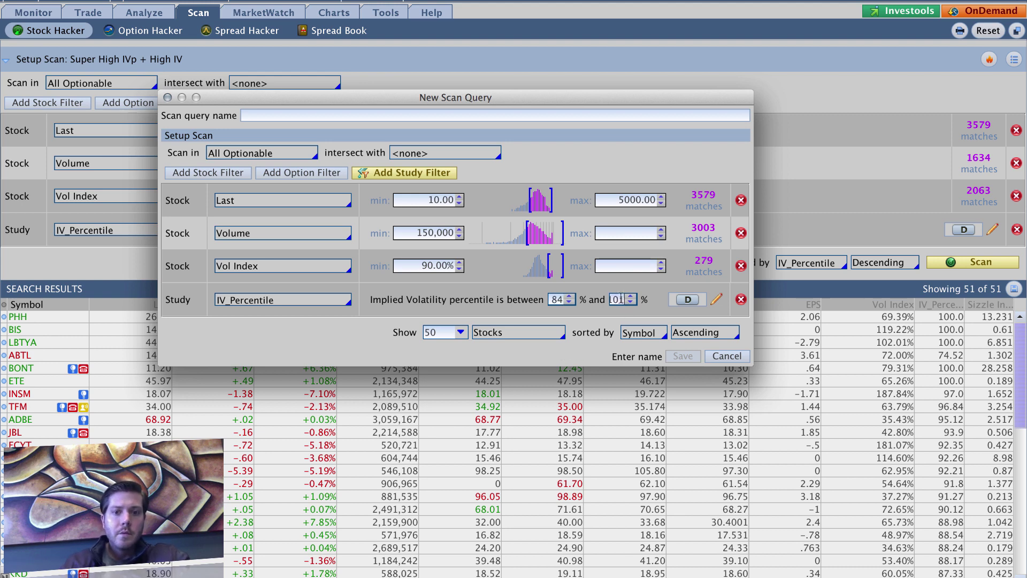
pyautogui.doubleClick(550, 300)
pyautogui.write('79')
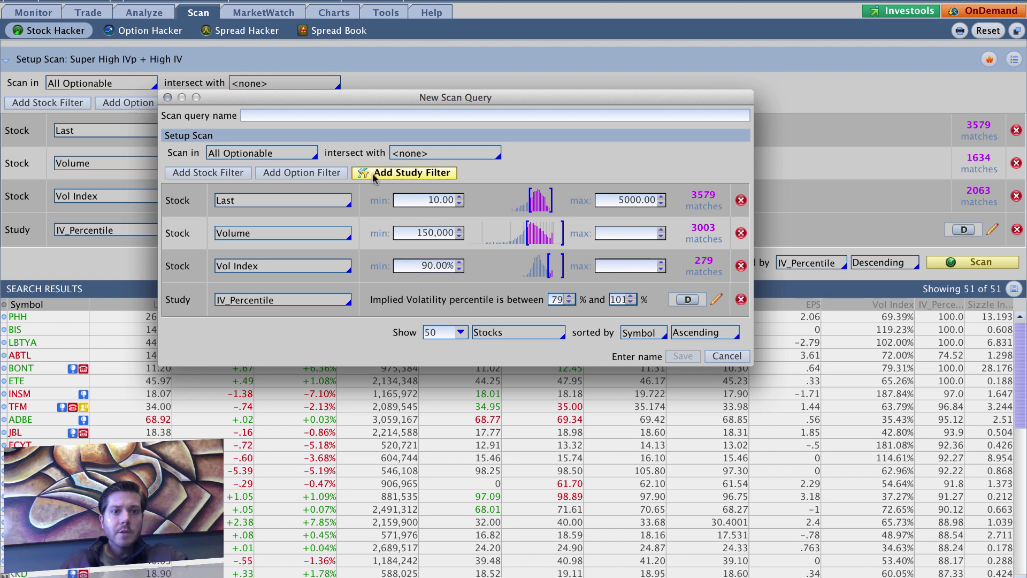
# Enter 'Super High IVp + Super High IV + low volume' in the scan name field.
pyautogui.click(326, 117)
pyautogui.write('Super High IVp ')
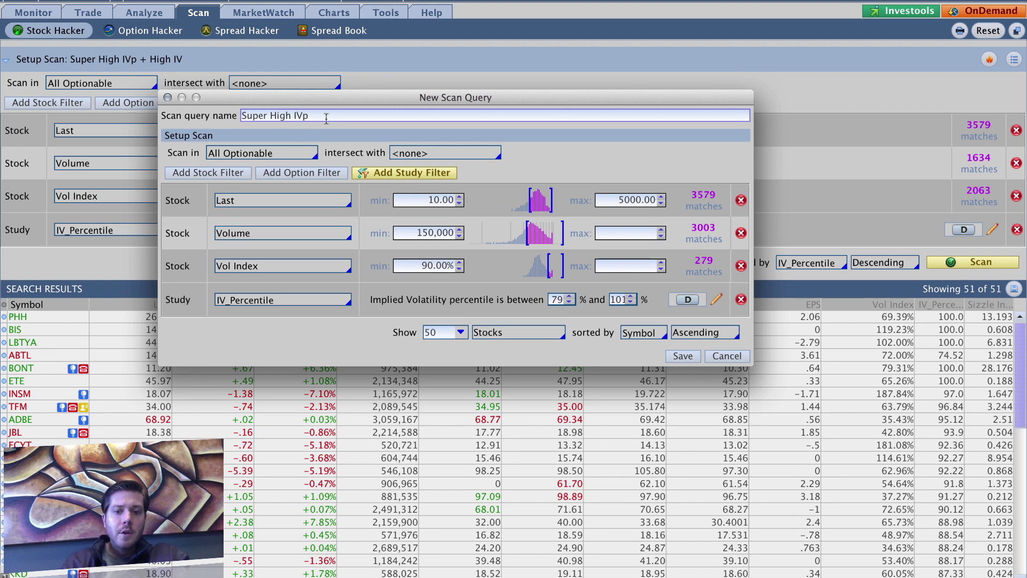
pyautogui.write('+ Super ')
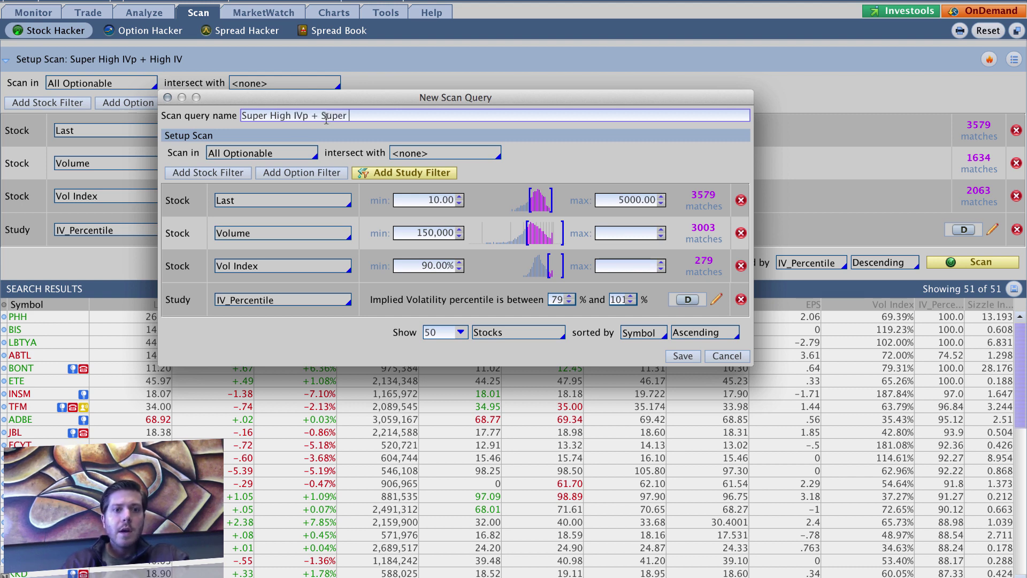
pyautogui.write('High IV')
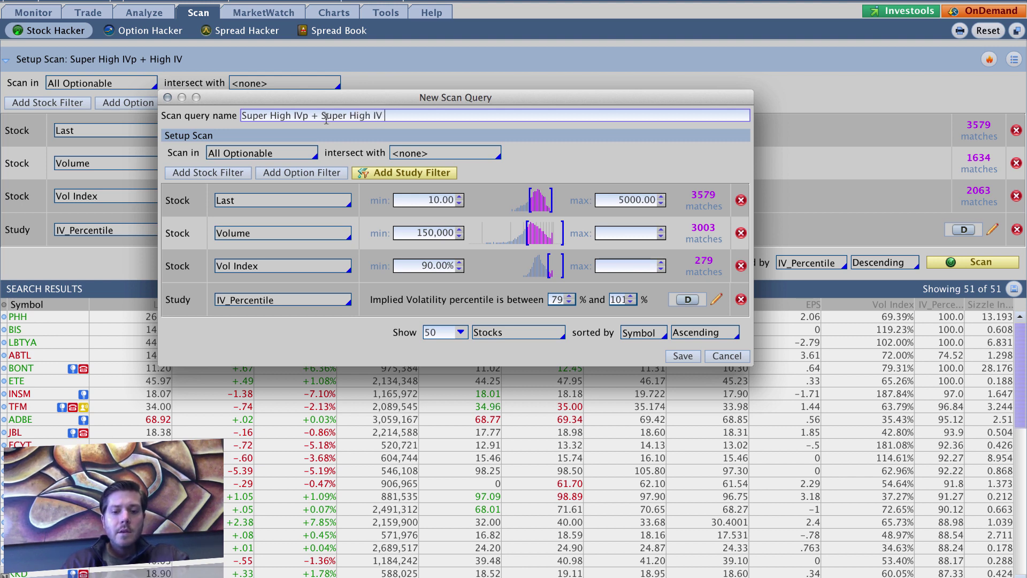
pyautogui.write(' + low volume')
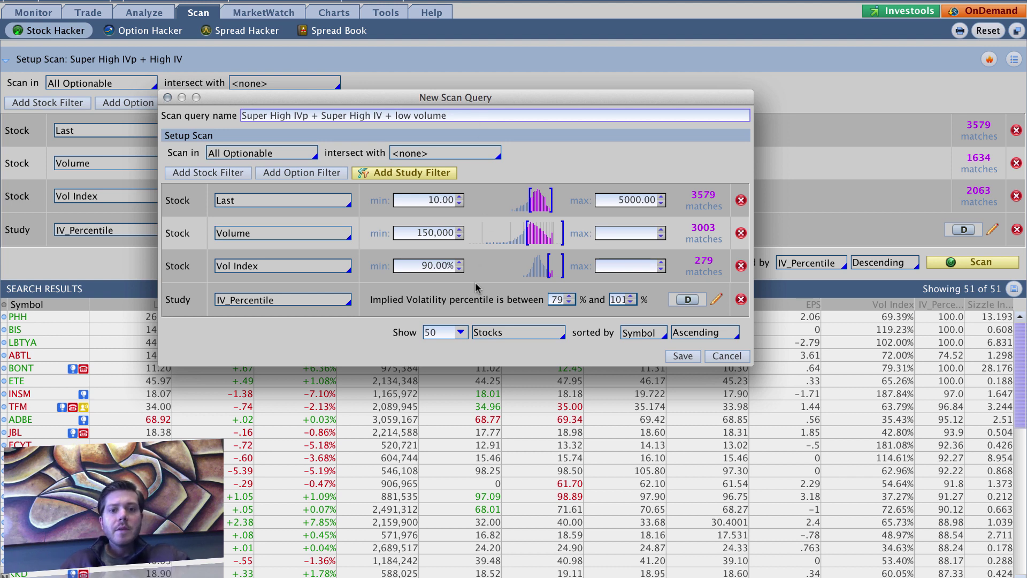
# Show up to 500 results, sorted by IV_Percentile in descending order.
pyautogui.click(464, 335)
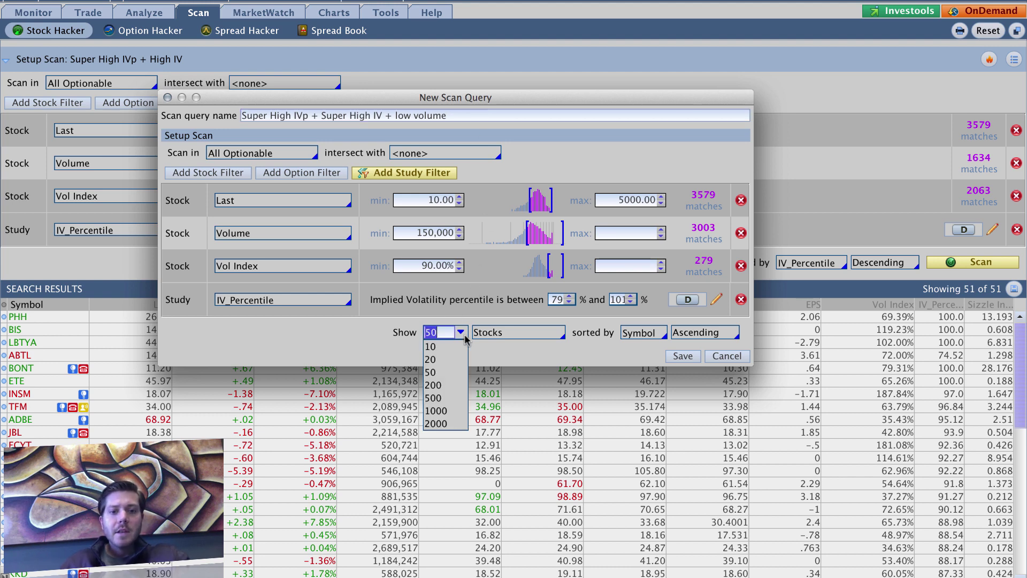
pyautogui.click(444, 398)
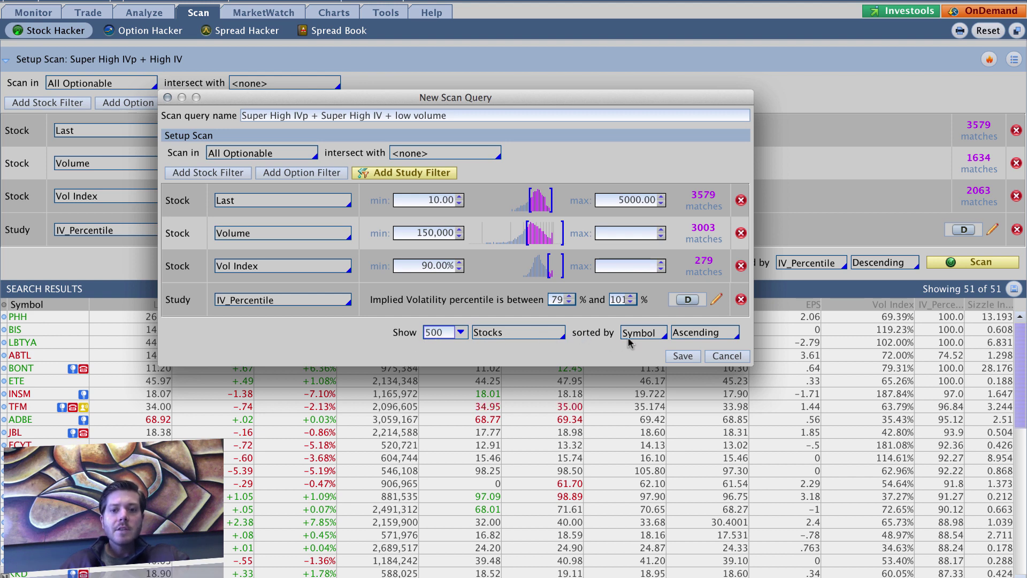
pyautogui.click(646, 332)
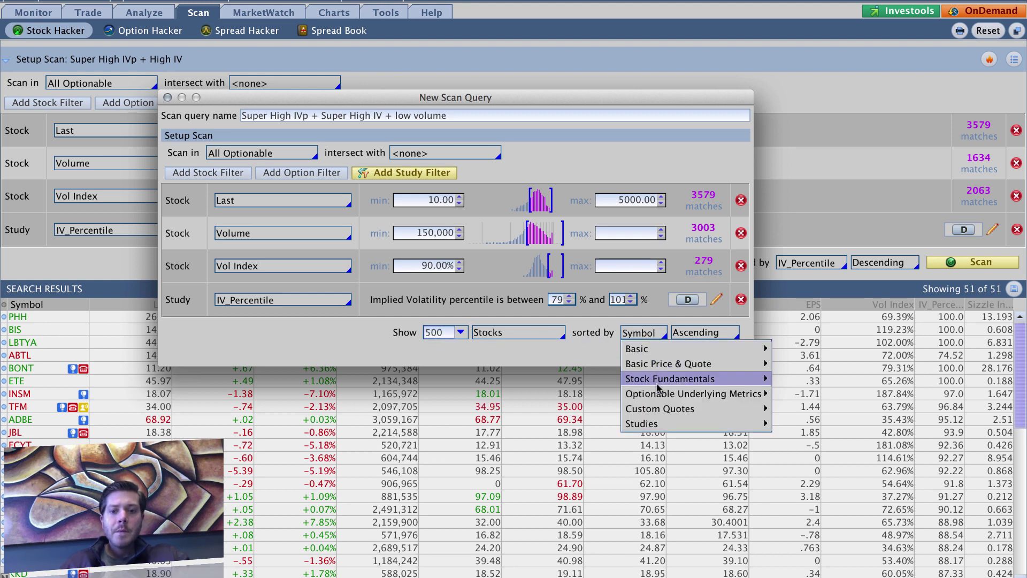
pyautogui.moveTo(658, 422)
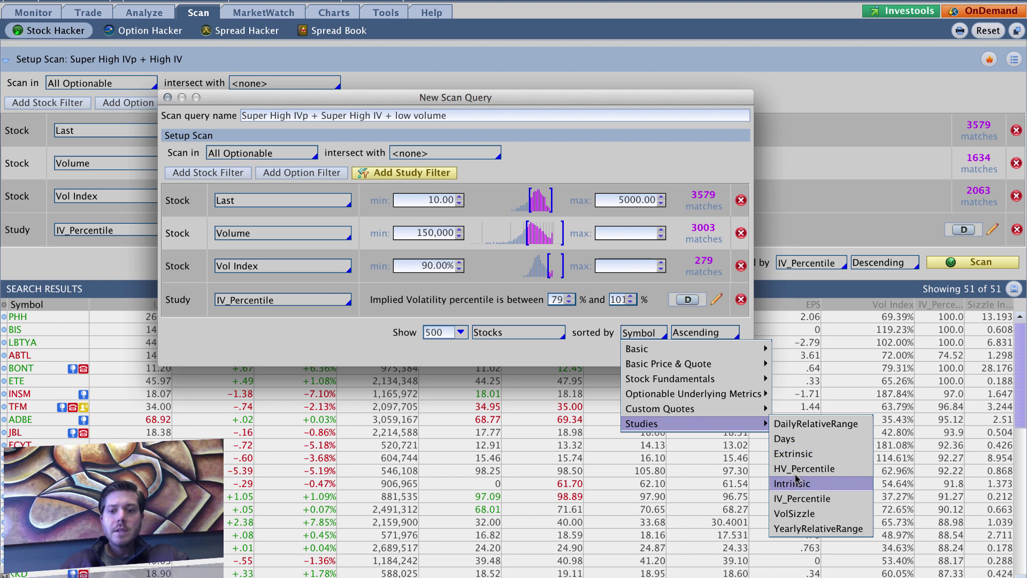
pyautogui.click(796, 500)
pyautogui.click(705, 332)
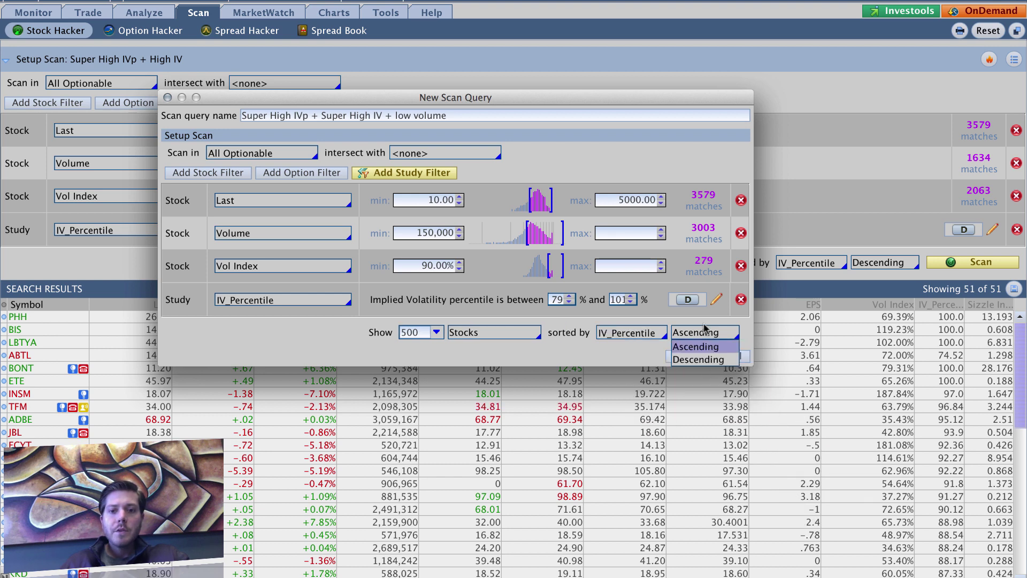
pyautogui.click(701, 360)
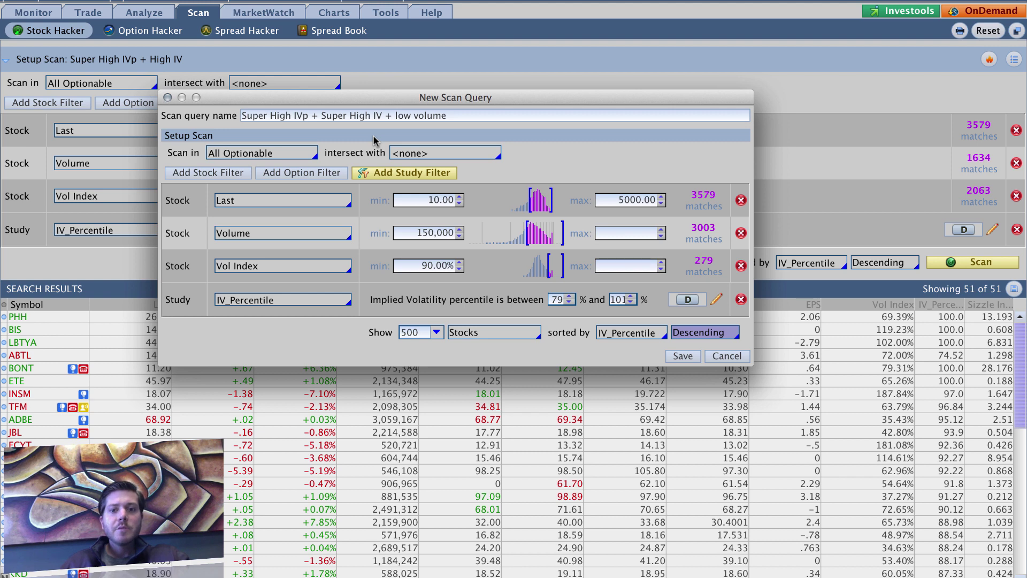
# Save the query and load 'Super High IVp + Super High IV + low volume' from Personal scans.
pyautogui.click(688, 358)
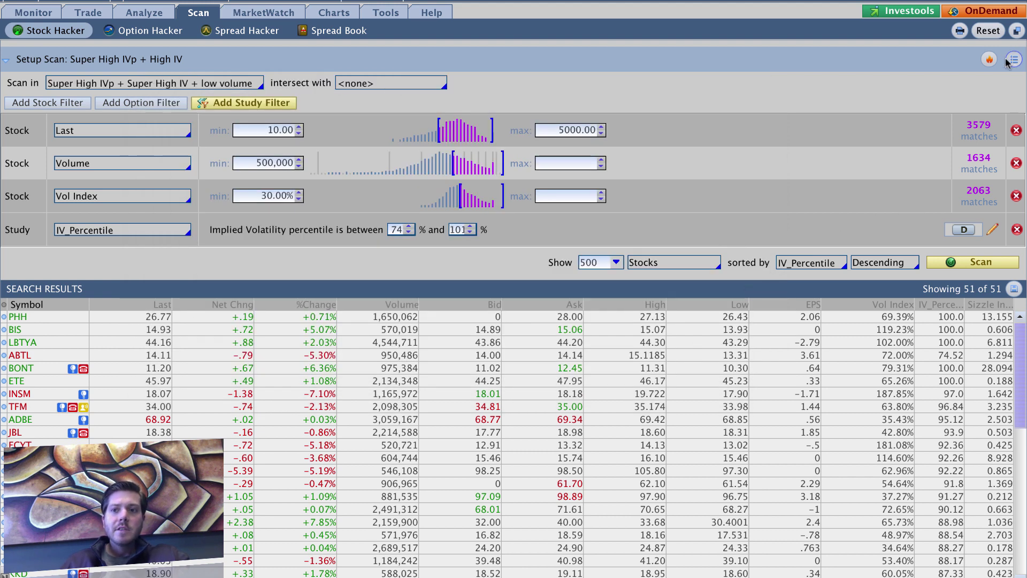
pyautogui.click(1011, 63)
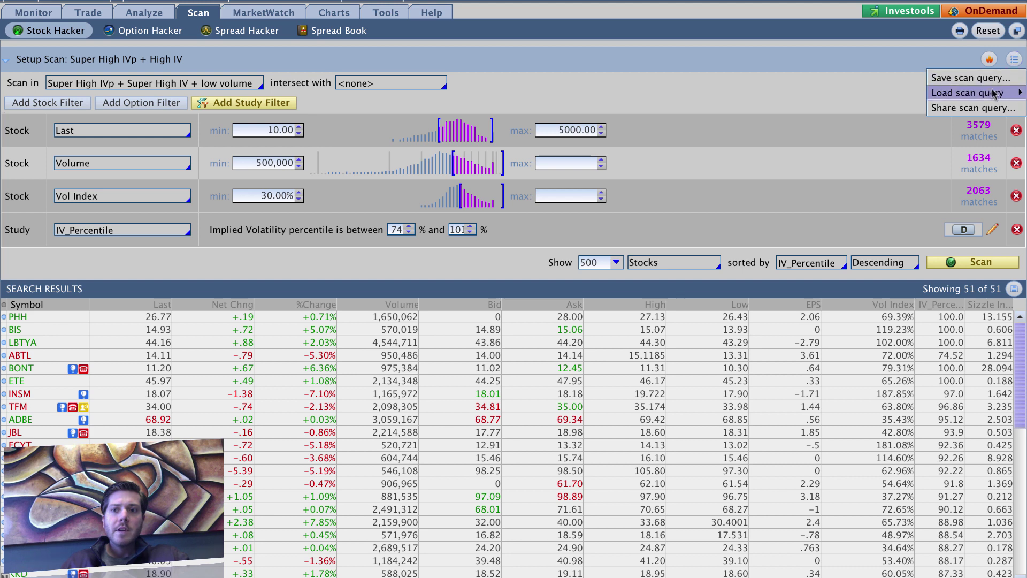
pyautogui.moveTo(963, 92)
pyautogui.moveTo(845, 94)
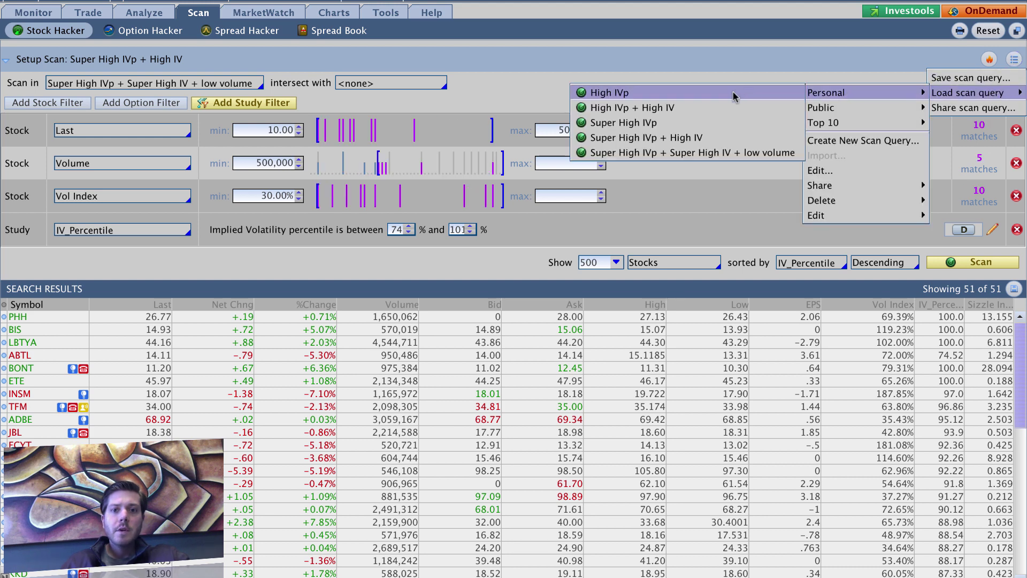
pyautogui.click(706, 155)
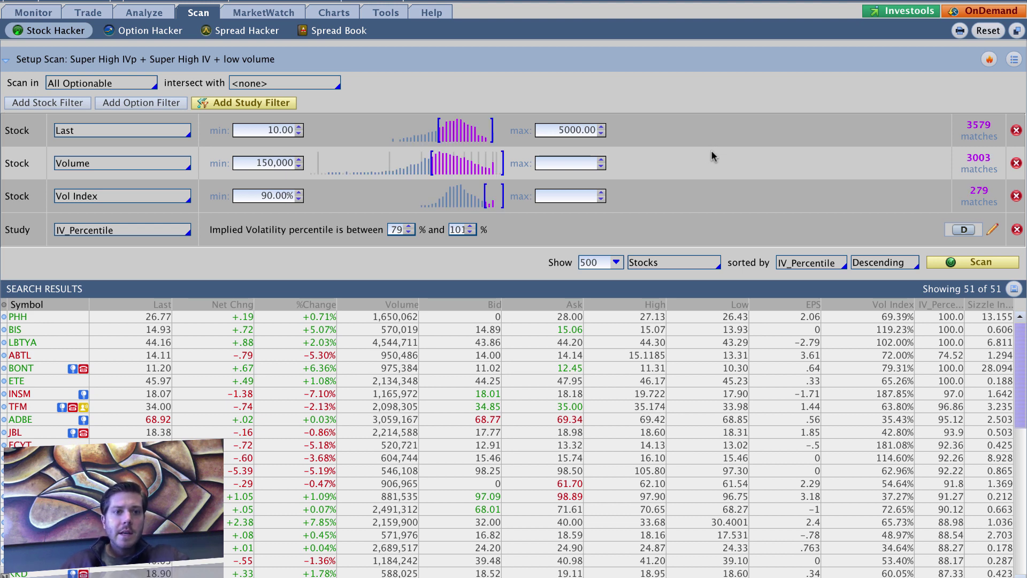
# Run the scan for its 10 results and review the Volume and Vol Index minimums.
pyautogui.click(962, 263)
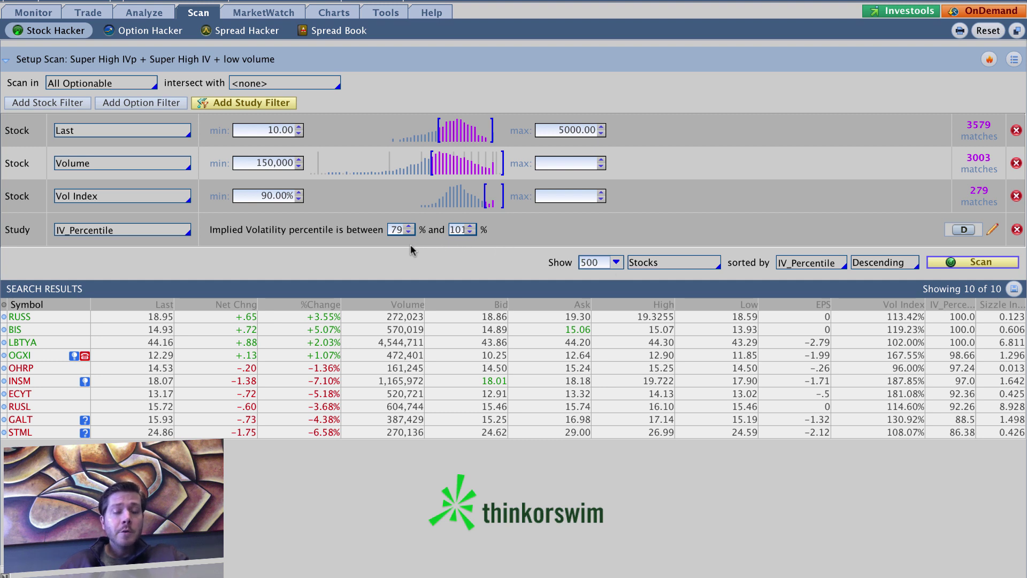
pyautogui.click(266, 162)
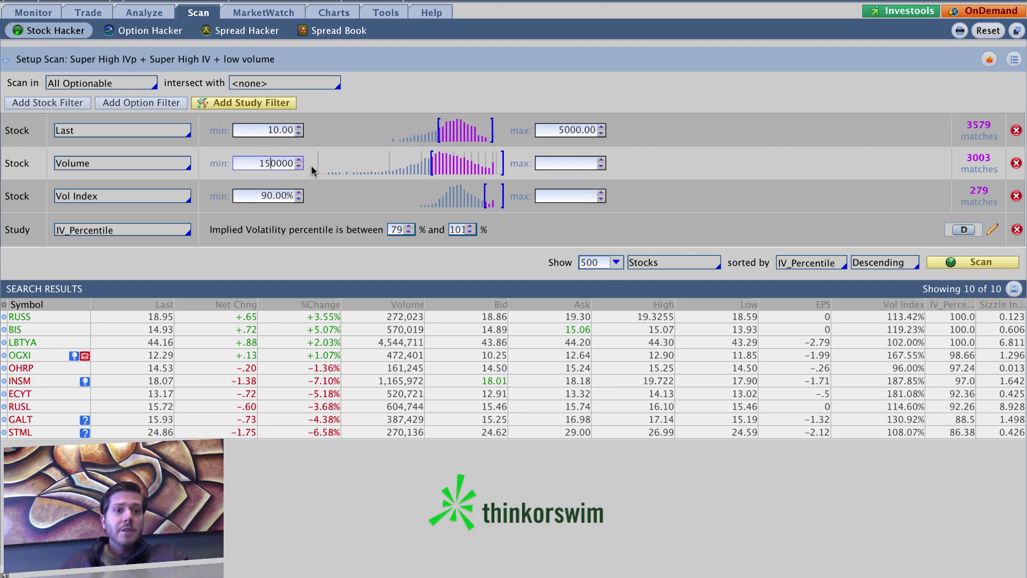
pyautogui.click(273, 195)
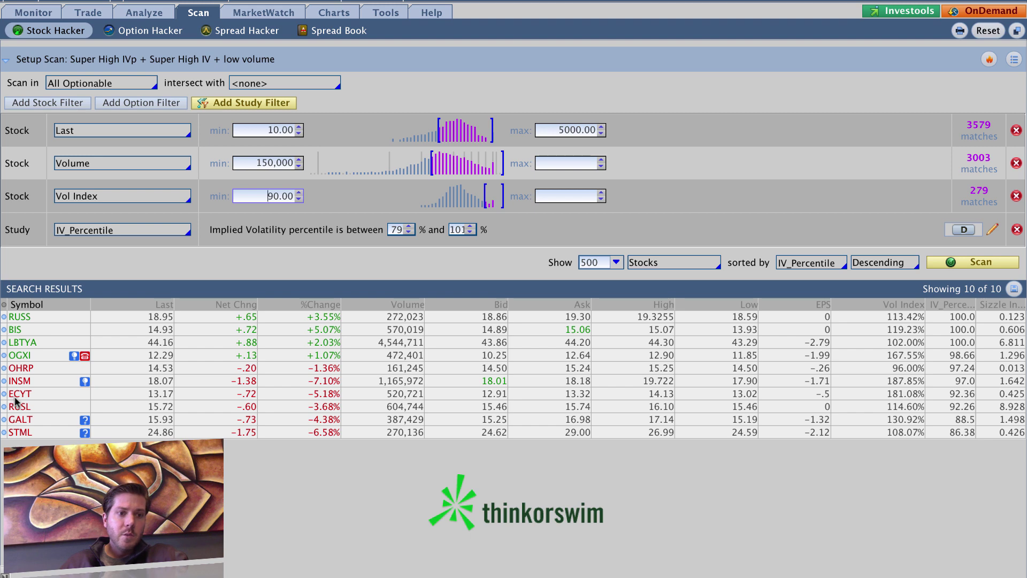
pyautogui.click(334, 12)
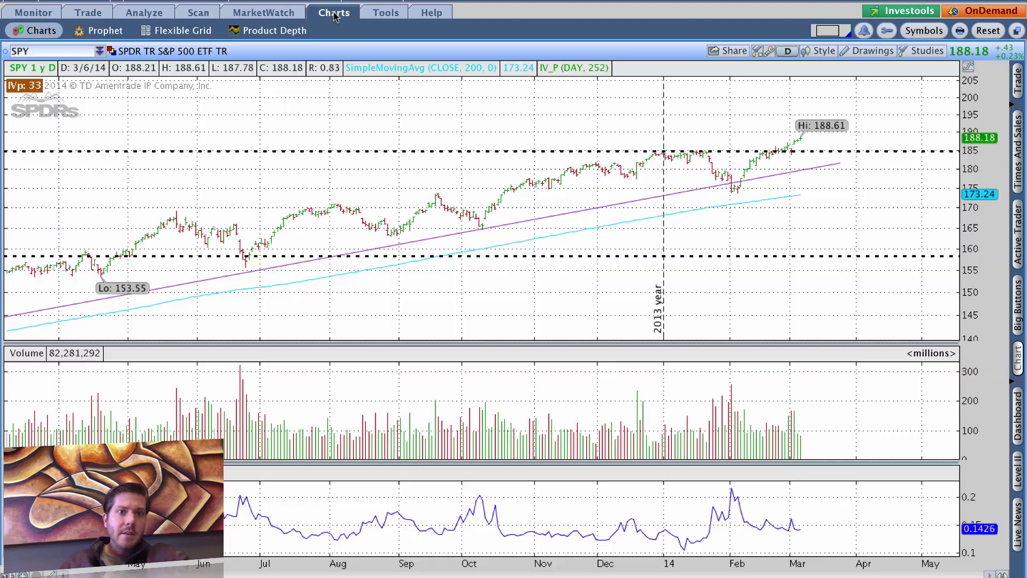
pyautogui.click(41, 49)
pyautogui.write('ECYT')
pyautogui.press('Return')
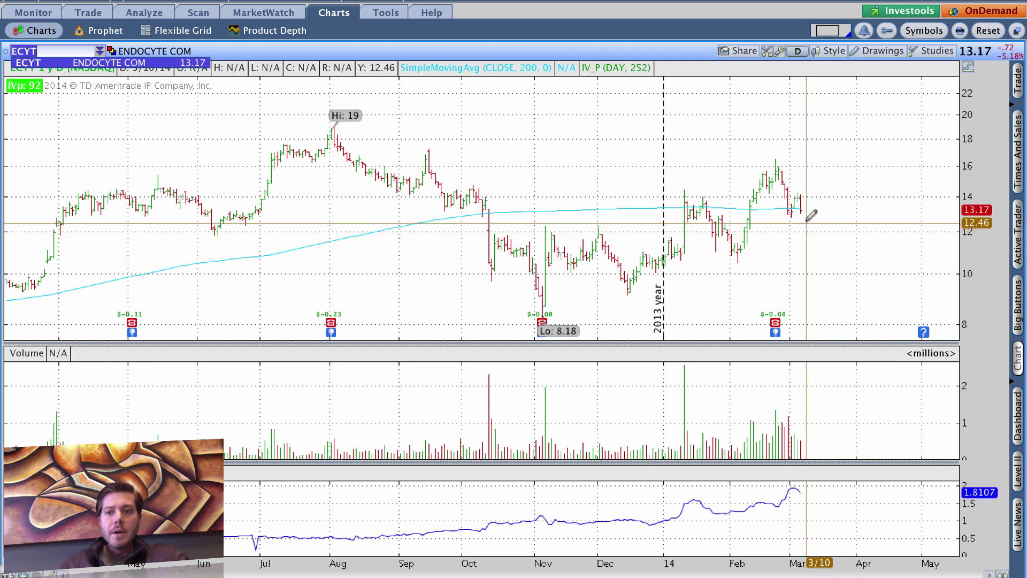
pyautogui.click(88, 14)
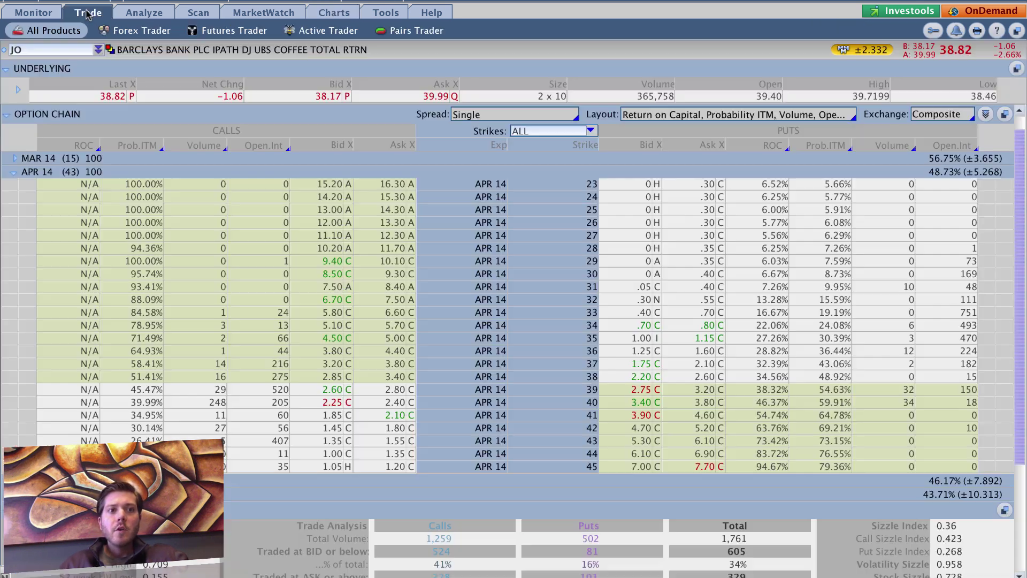
pyautogui.click(332, 13)
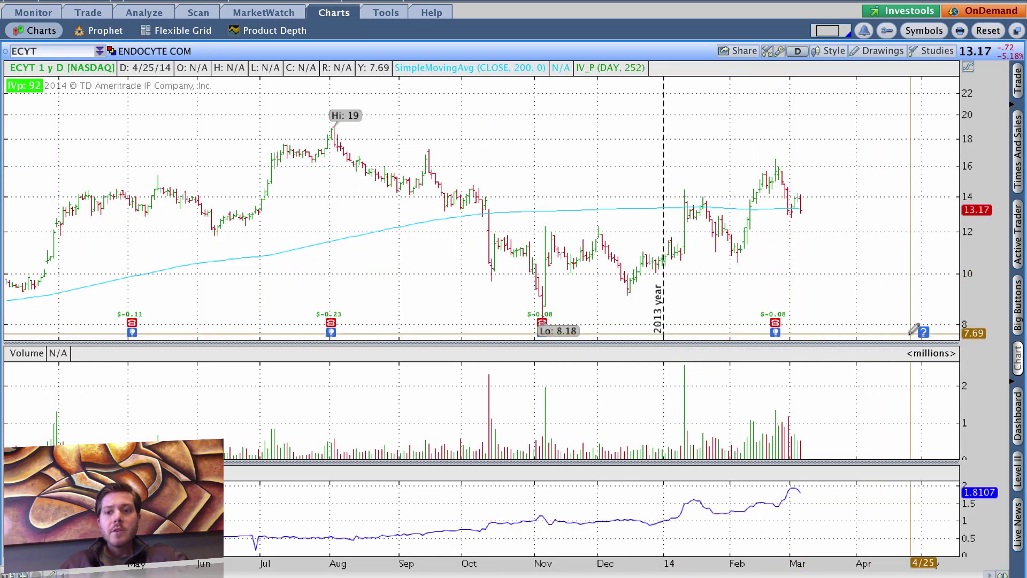
pyautogui.moveTo(927, 330)
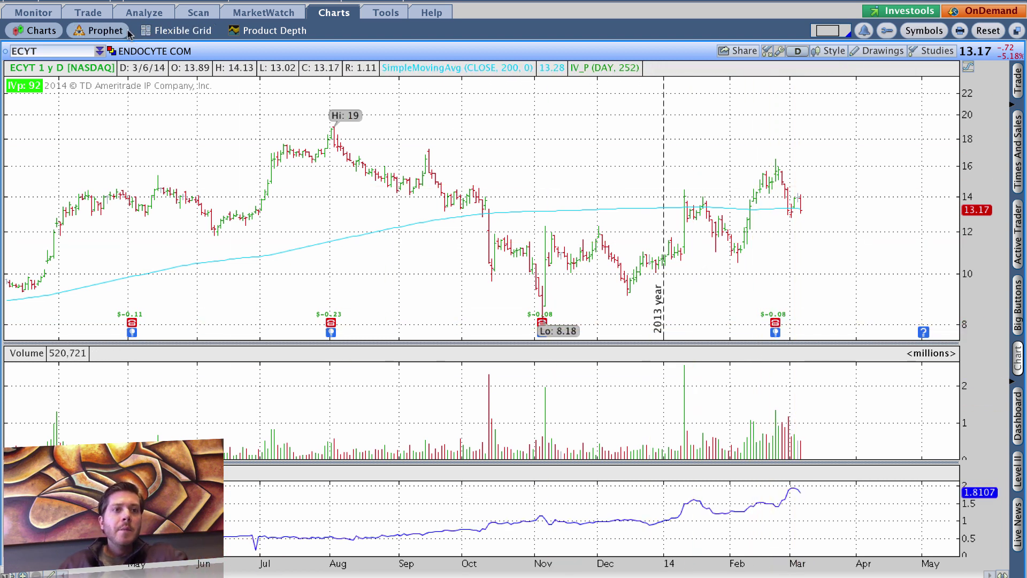
# Load the ECYT option chain, collapsing APR 14 and expanding the MAR 14 strikes.
pyautogui.click(88, 13)
pyautogui.click(49, 46)
pyautogui.write('ECYT')
pyautogui.press('Return')
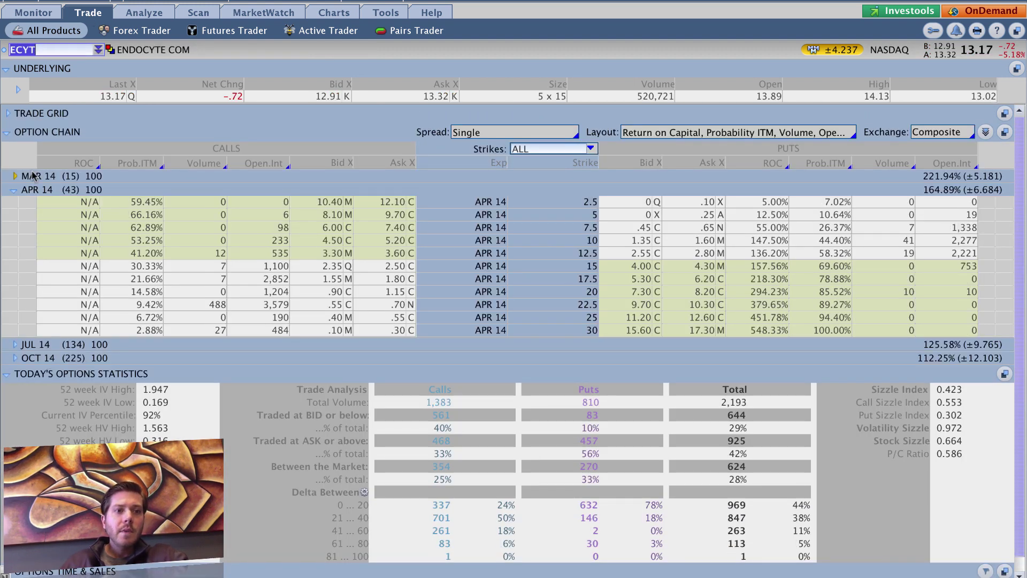
pyautogui.click(13, 190)
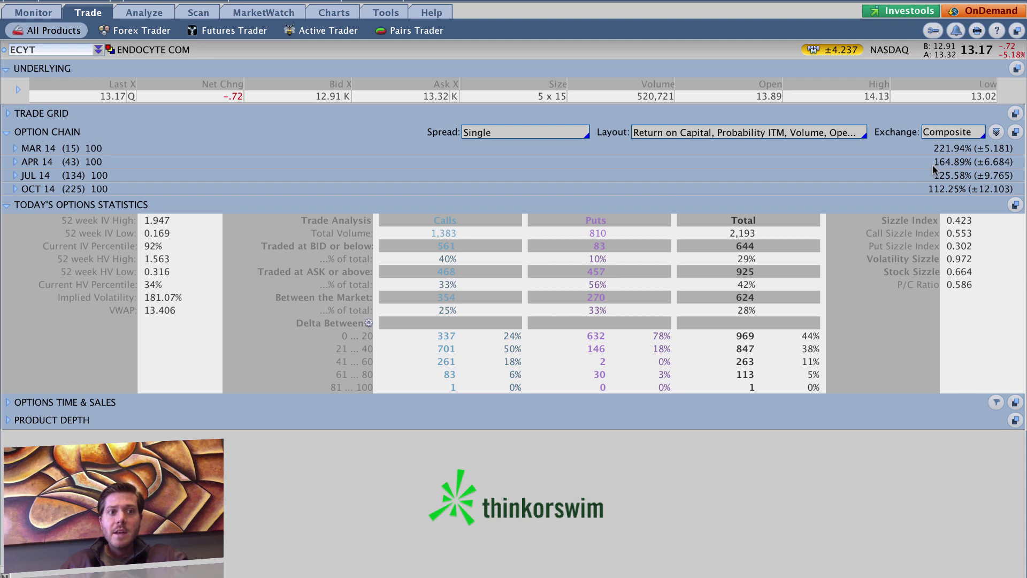
pyautogui.click(15, 148)
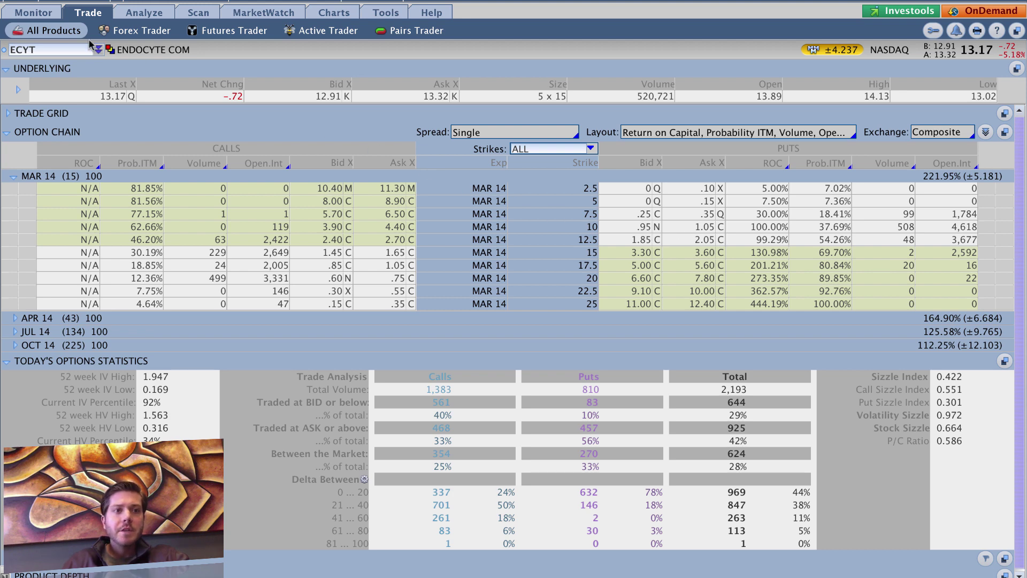
# Load the AA chart in Charts, then glance at Trade and return to it.
pyautogui.click(332, 15)
pyautogui.click(45, 52)
pyautogui.write('AA')
pyautogui.press('Return')
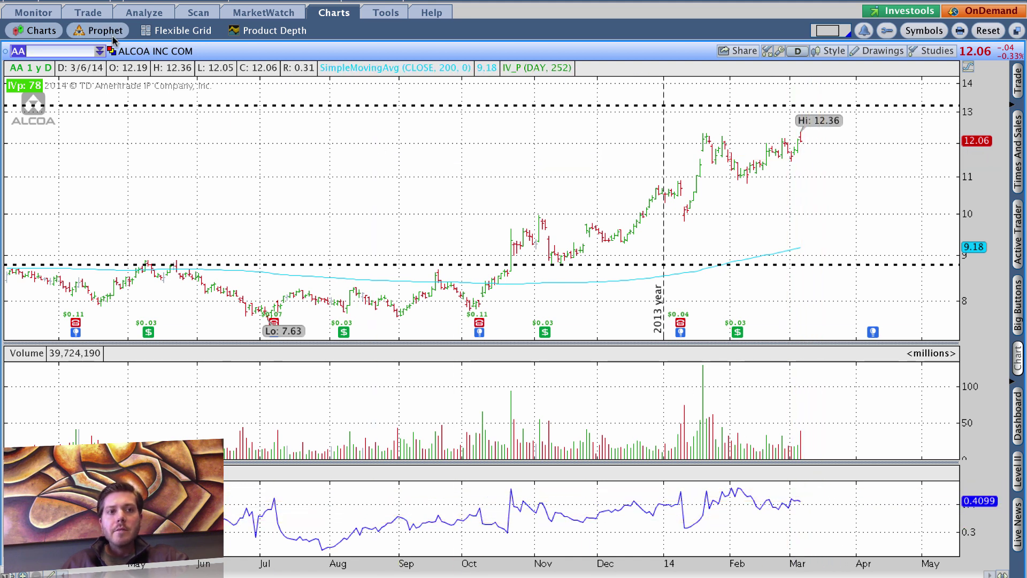
pyautogui.click(89, 13)
pyautogui.click(334, 13)
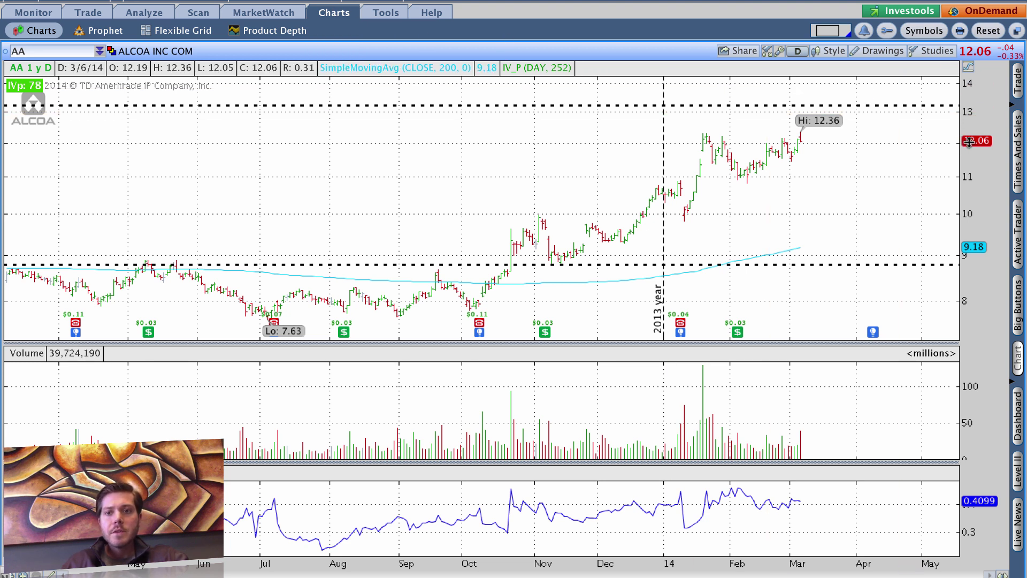
# Load Alcoa's (AA) option chain on the Trade page and collapse the MAR1 14 expiration.
pyautogui.click(89, 14)
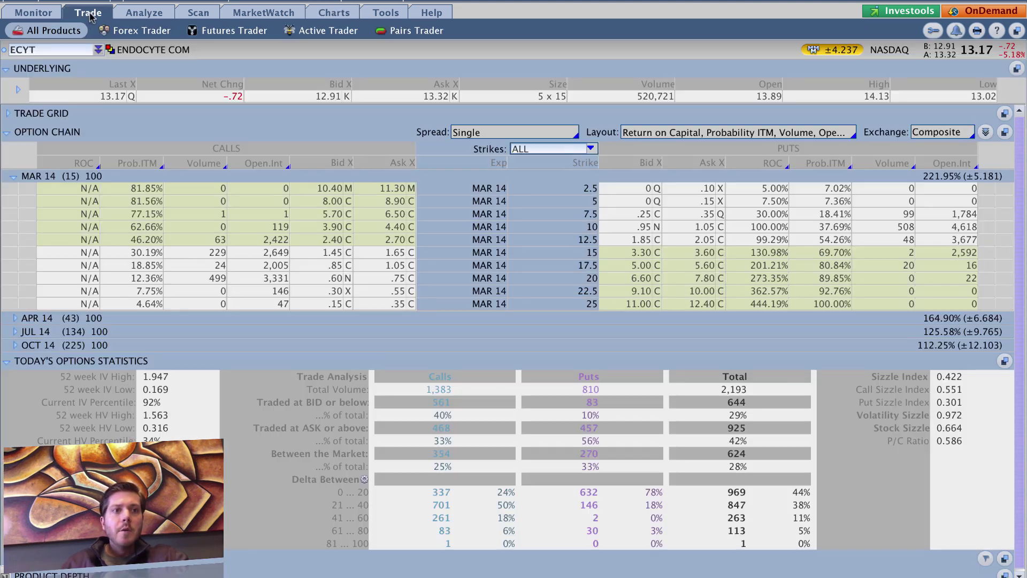
pyautogui.click(47, 49)
pyautogui.write('AA')
pyautogui.press('Return')
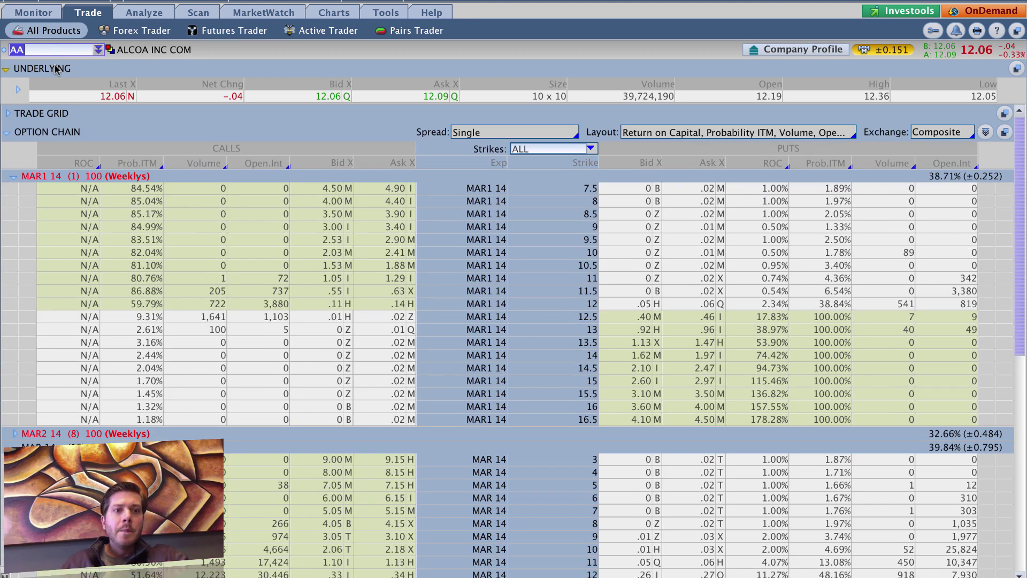
pyautogui.click(14, 177)
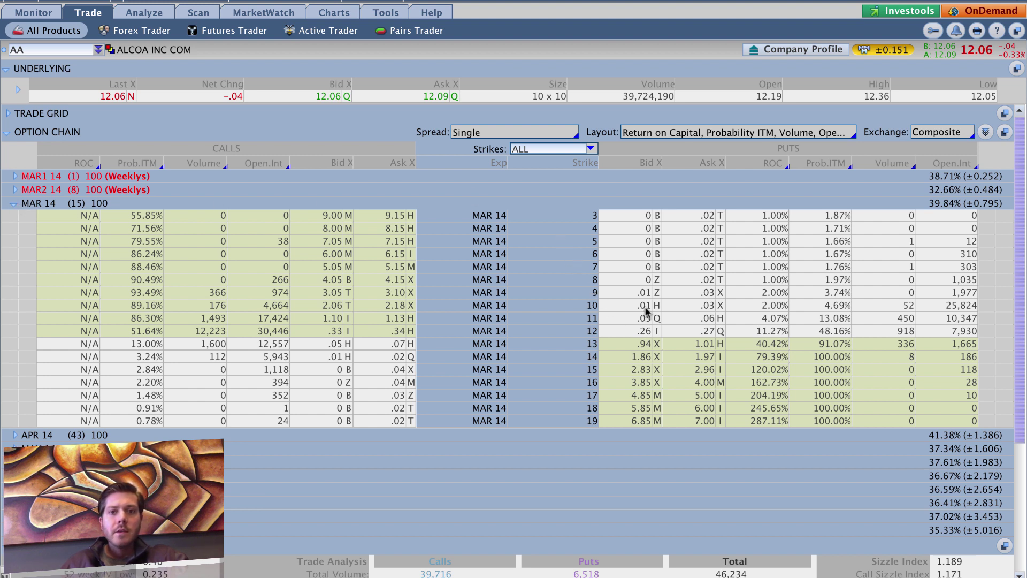
# Switch the option chain back to ECYT to show its MAR 14 chain.
pyautogui.click(37, 48)
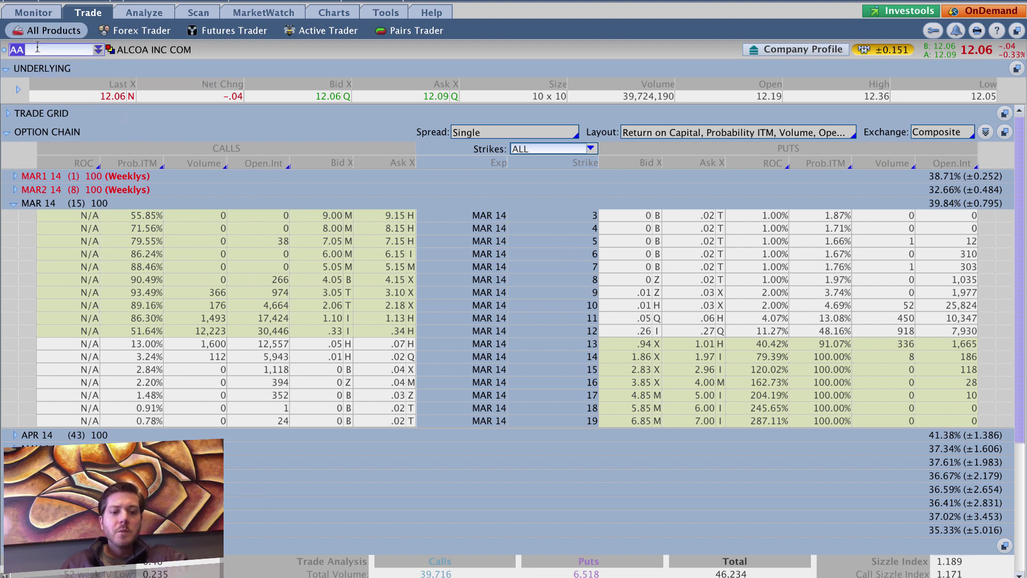
pyautogui.write('ECYT')
pyautogui.press('Return')
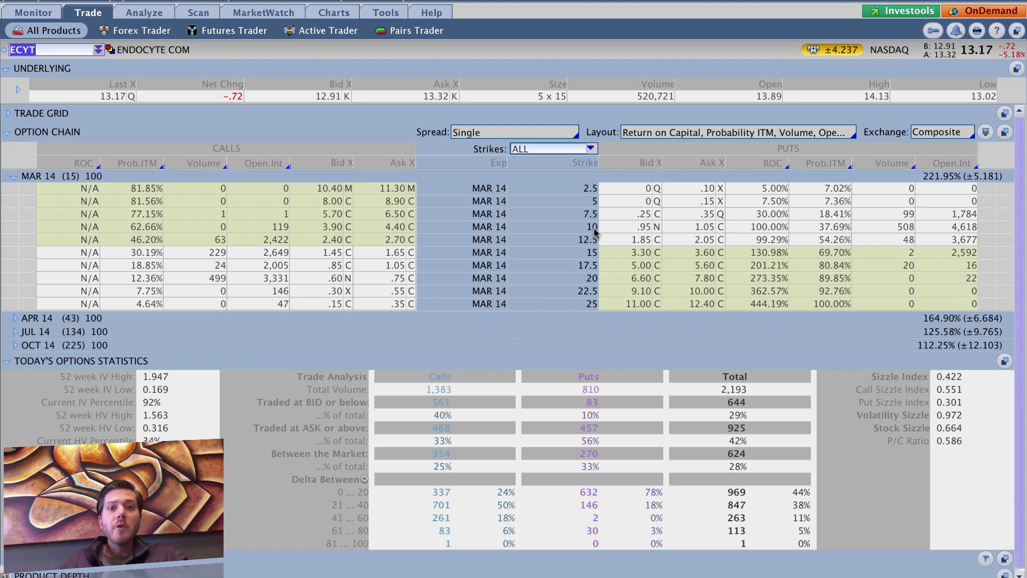
# Chart ECYT on the Charts page, then switch to a one-year daily chart of ARNA.
pyautogui.click(338, 12)
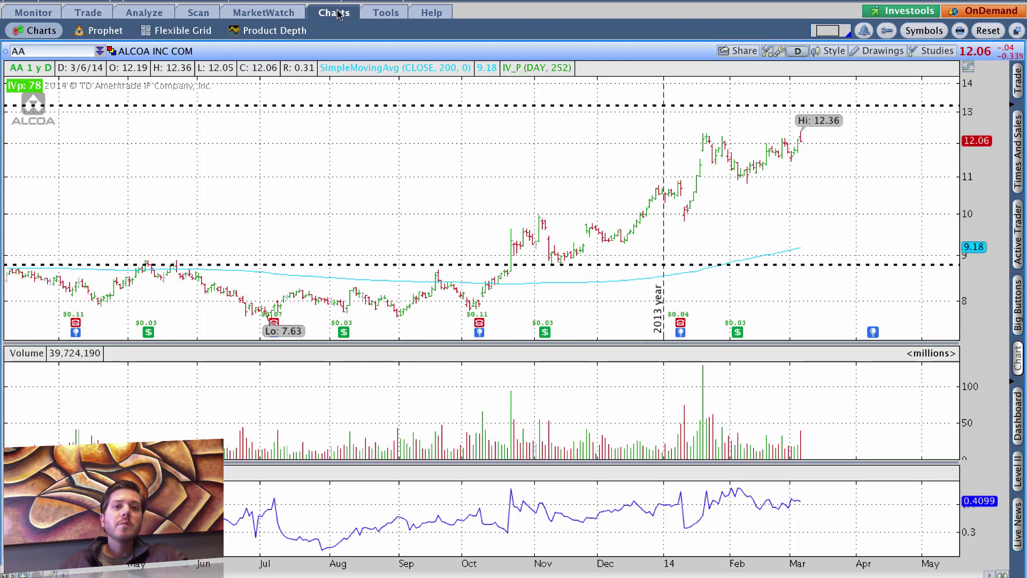
pyautogui.click(48, 51)
pyautogui.write('E')
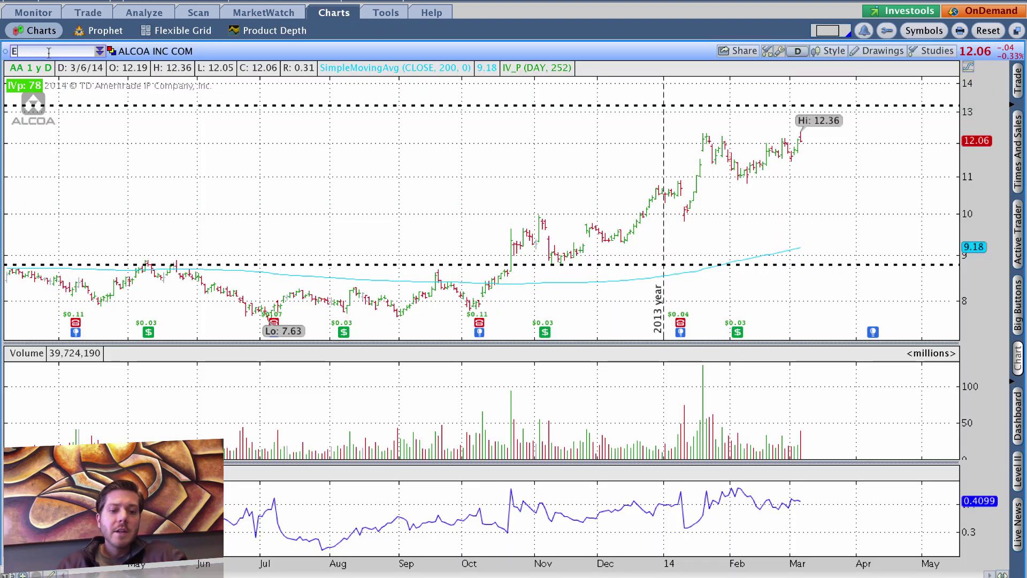
pyautogui.write('CYT')
pyautogui.press('Return')
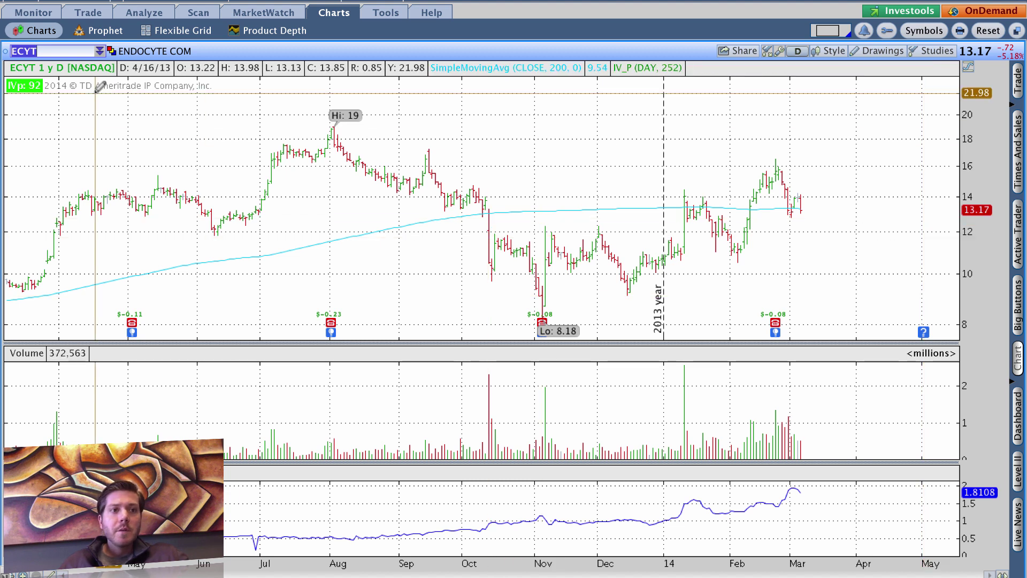
pyautogui.write('ARNA')
pyautogui.press('Return')
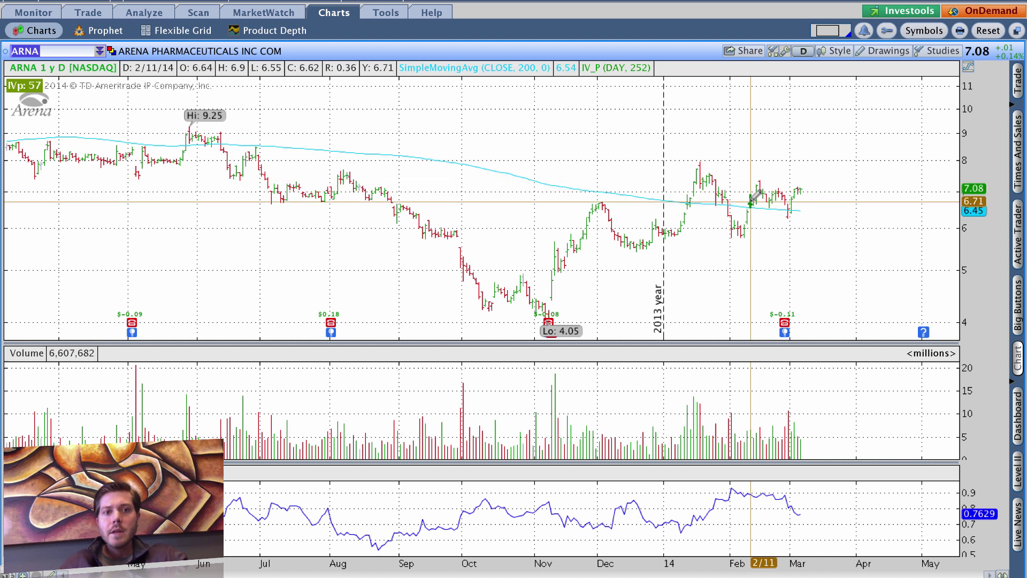
# Return to Stock Hacker showing the low-volume IV scan's 11 results, led by RUSS and BIS.
pyautogui.click(60, 50)
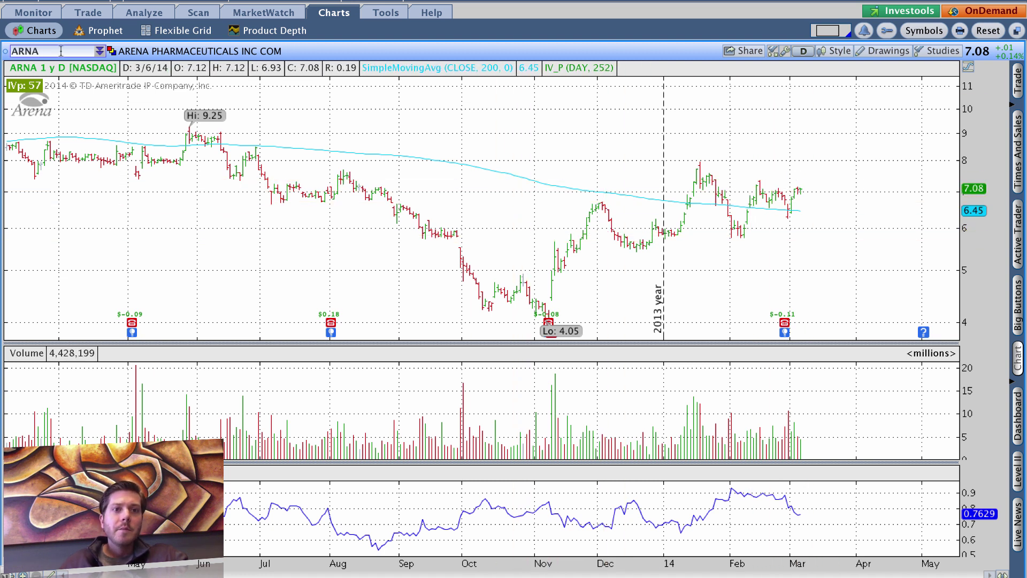
pyautogui.click(196, 15)
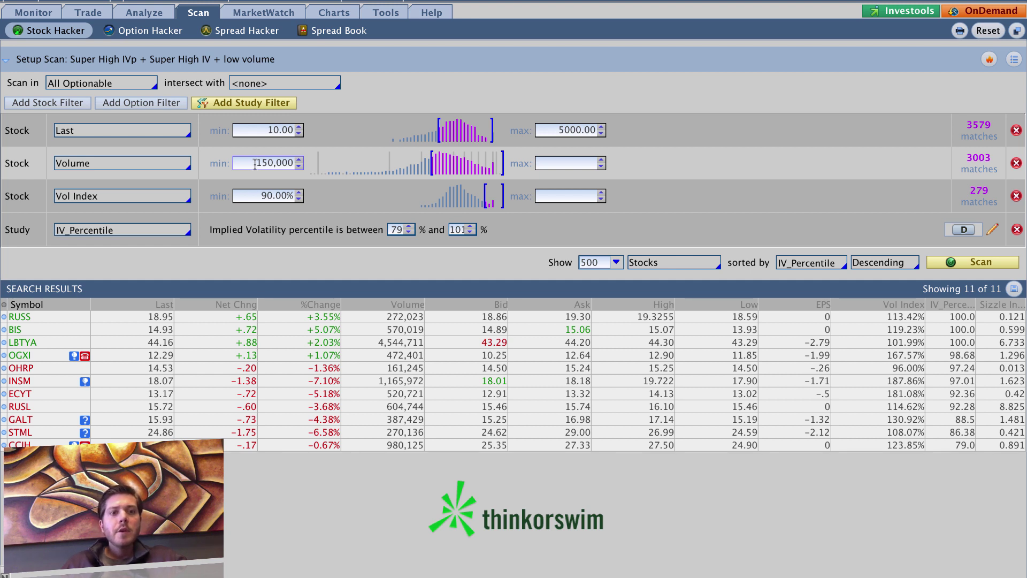
pyautogui.click(256, 163)
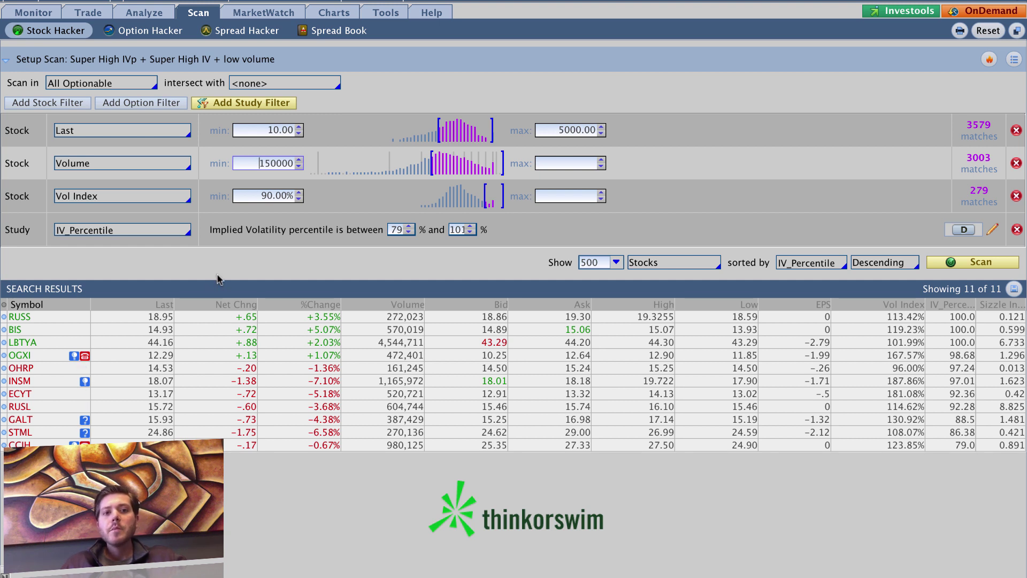
pyautogui.click(259, 196)
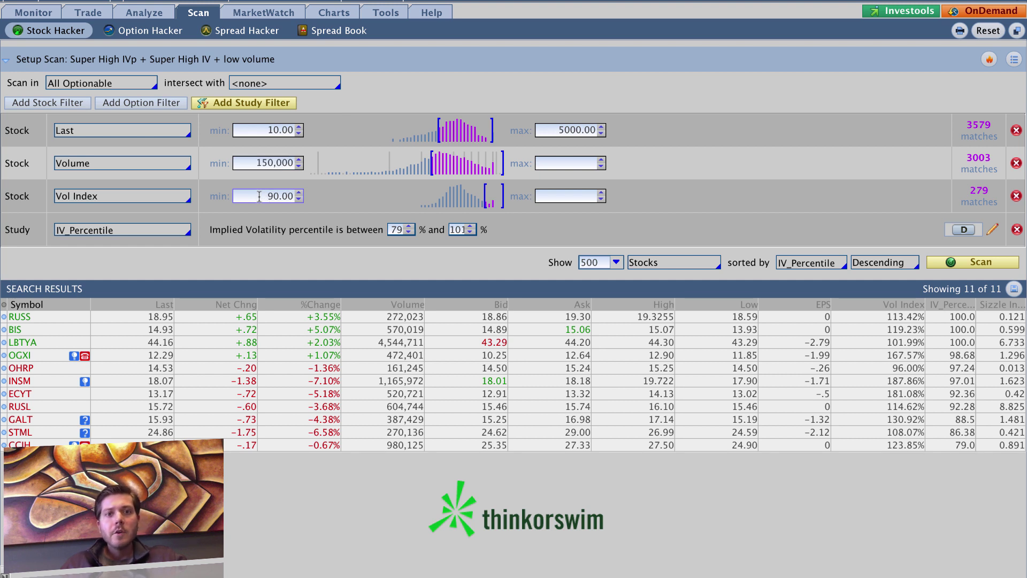